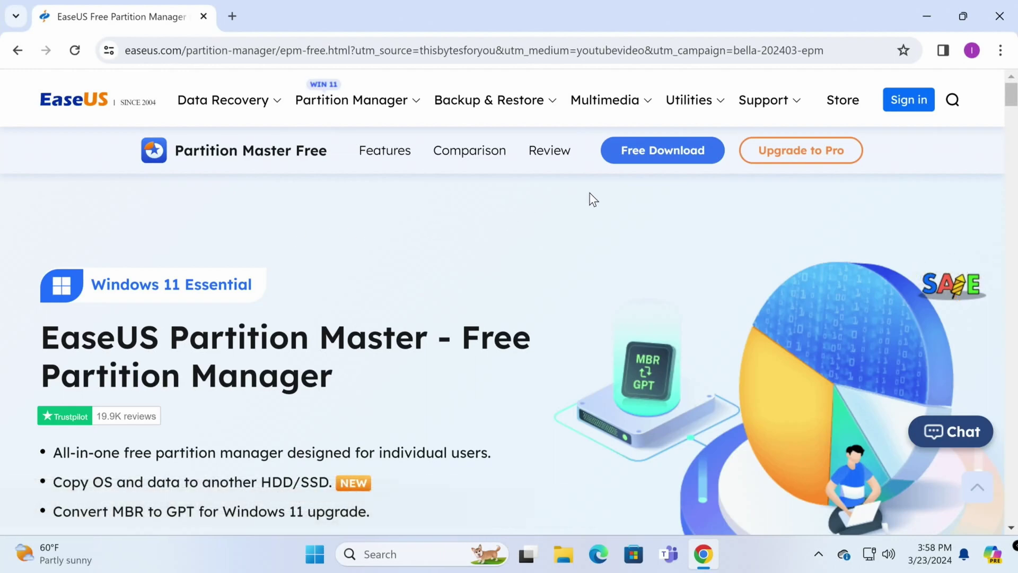
Download the EaseUS Partition Master Free installer and run epm_free_installer.exe
{"action": "left_click", "coordinate": [664, 150]}
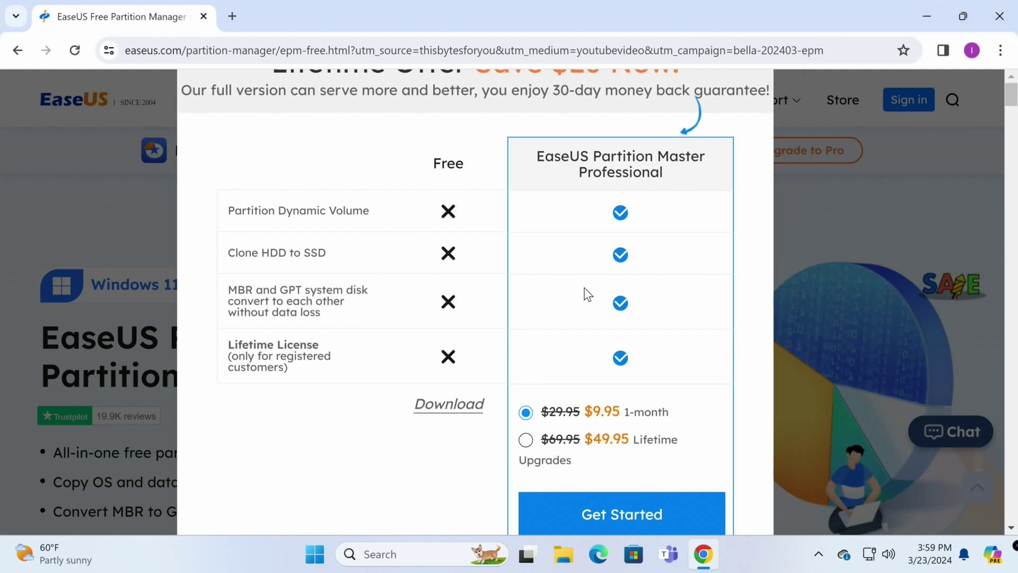
{"action": "scroll", "coordinate": [597, 428], "scroll_direction": "down", "scroll_amount": 2}
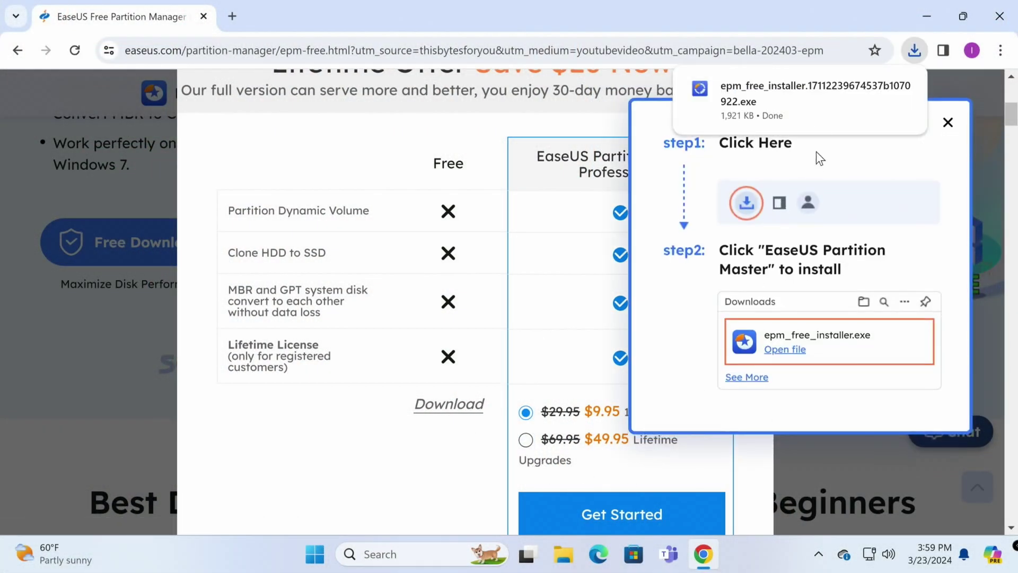
{"action": "left_click", "coordinate": [794, 94]}
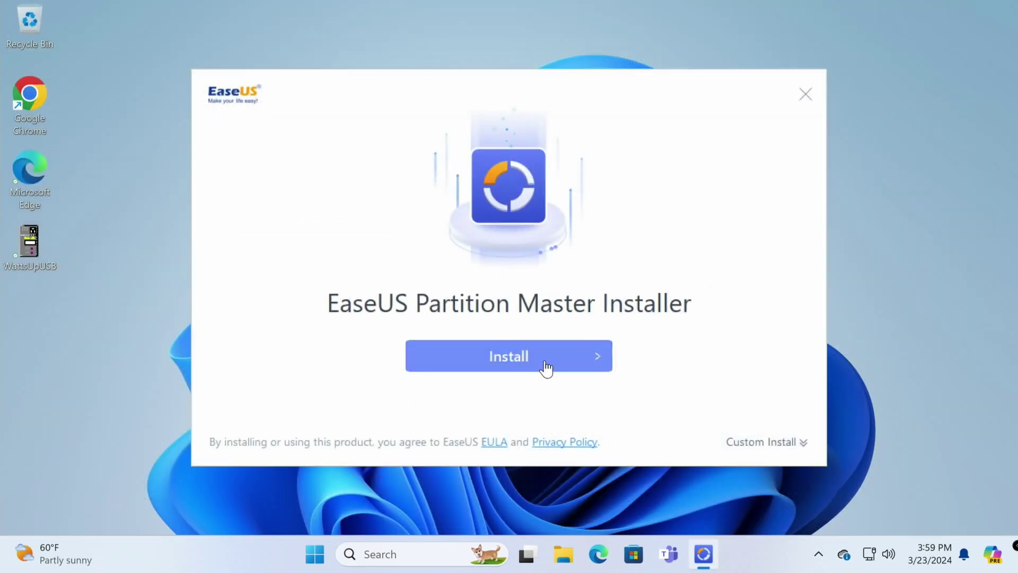
Install Partition Master Free, allow EaseUS site notifications, and close the Chrome window
{"action": "left_click", "coordinate": [547, 362]}
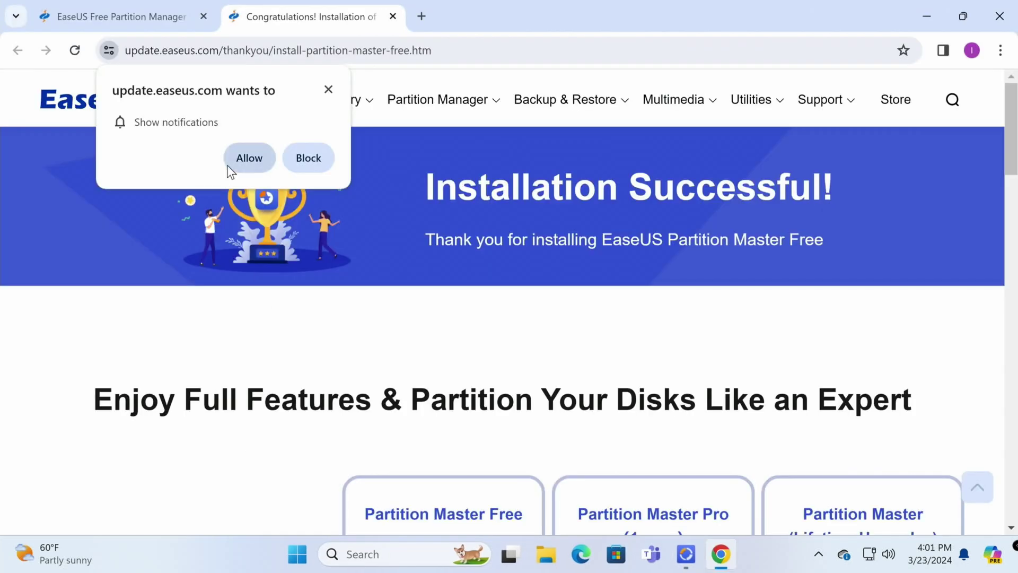
{"action": "left_click", "coordinate": [249, 158]}
{"action": "scroll", "coordinate": [241, 238], "scroll_direction": "down", "scroll_amount": 5}
{"action": "scroll", "coordinate": [241, 247], "scroll_direction": "down", "scroll_amount": 3}
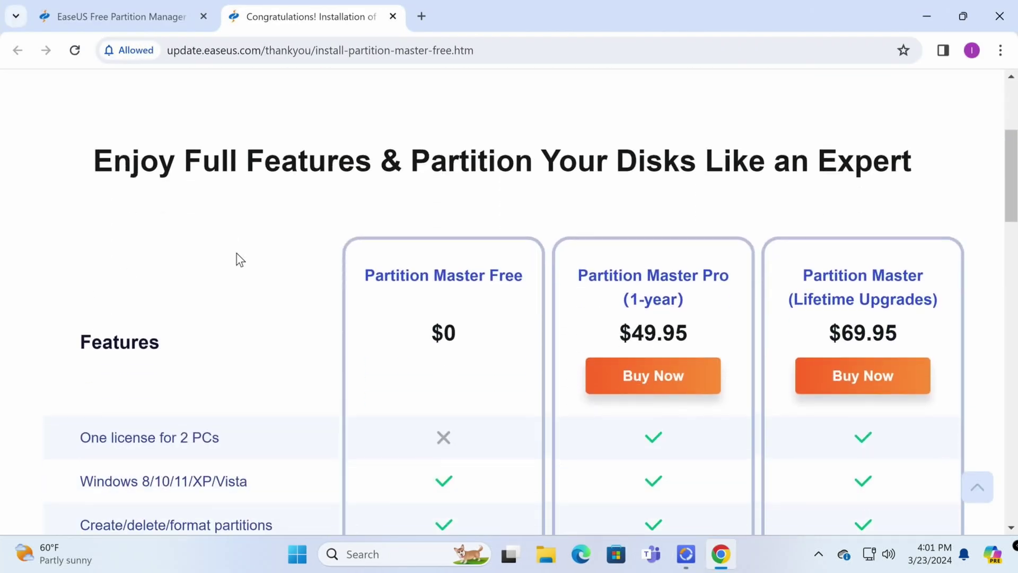
{"action": "scroll", "coordinate": [241, 259], "scroll_direction": "down", "scroll_amount": 2}
{"action": "scroll", "coordinate": [234, 252], "scroll_direction": "down", "scroll_amount": 2}
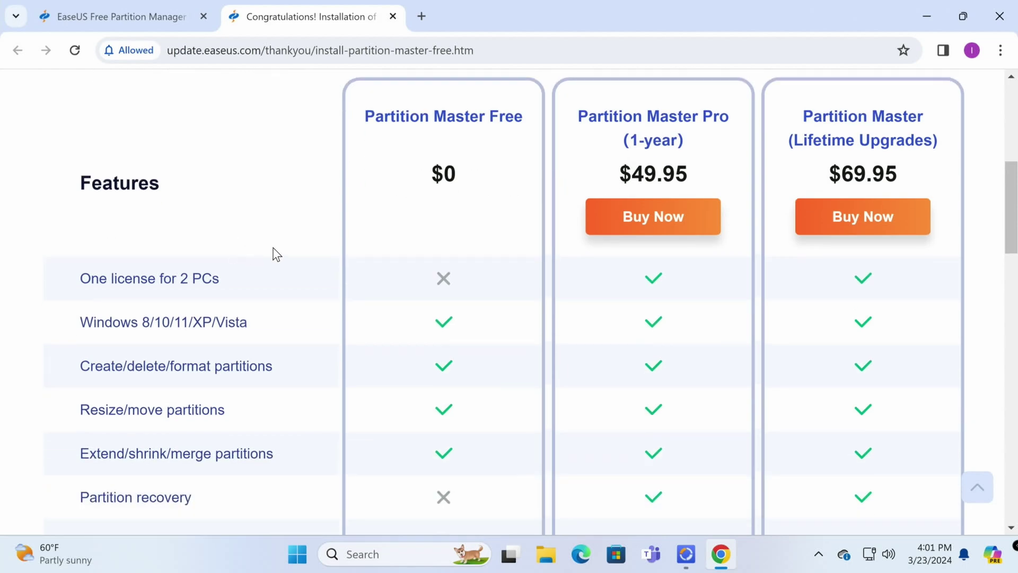
{"action": "scroll", "coordinate": [796, 182], "scroll_direction": "down", "scroll_amount": 2}
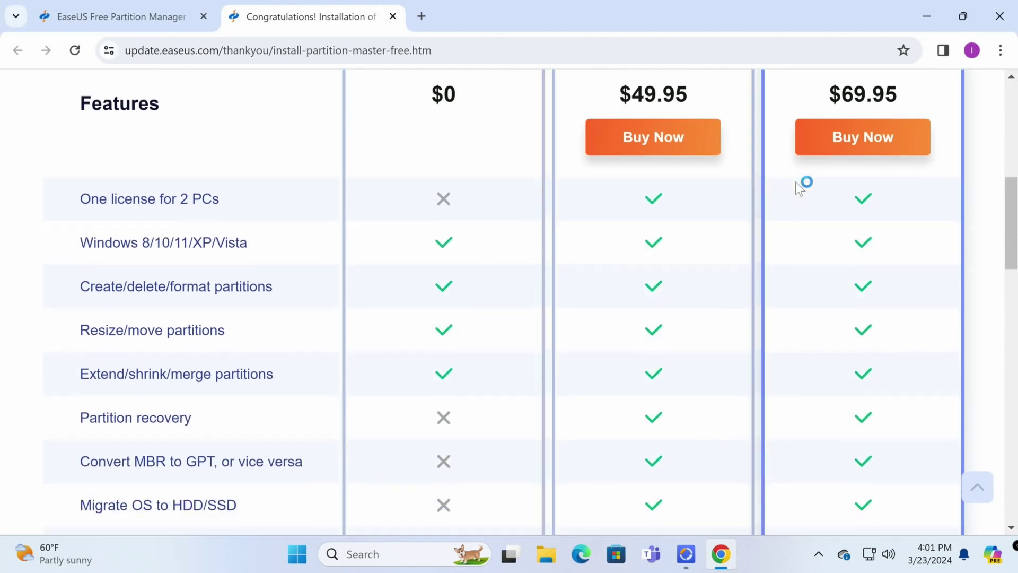
{"action": "scroll", "coordinate": [796, 183], "scroll_direction": "up", "scroll_amount": 2}
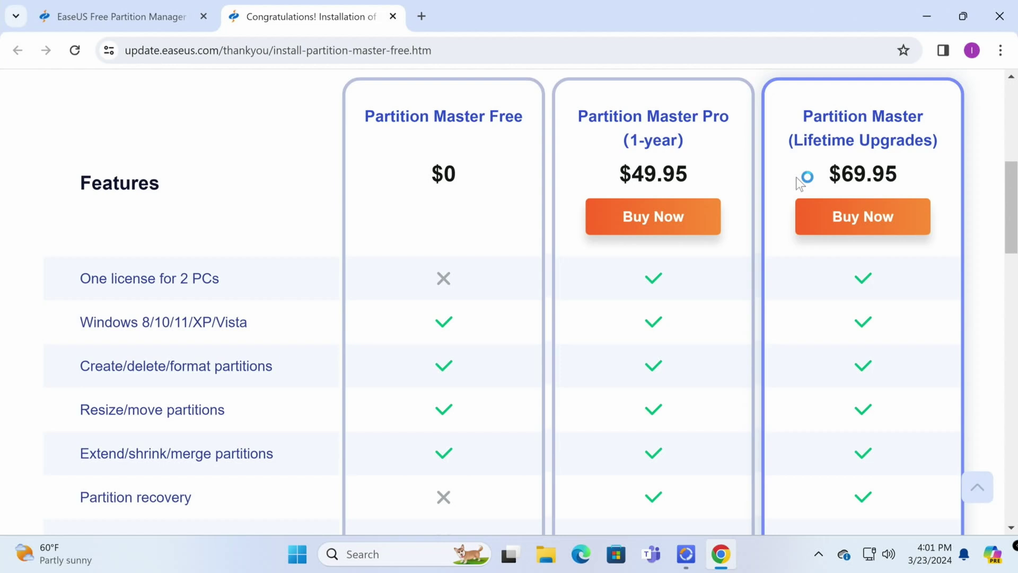
{"action": "scroll", "coordinate": [797, 176], "scroll_direction": "down", "scroll_amount": 2}
{"action": "scroll", "coordinate": [796, 179], "scroll_direction": "down", "scroll_amount": 2}
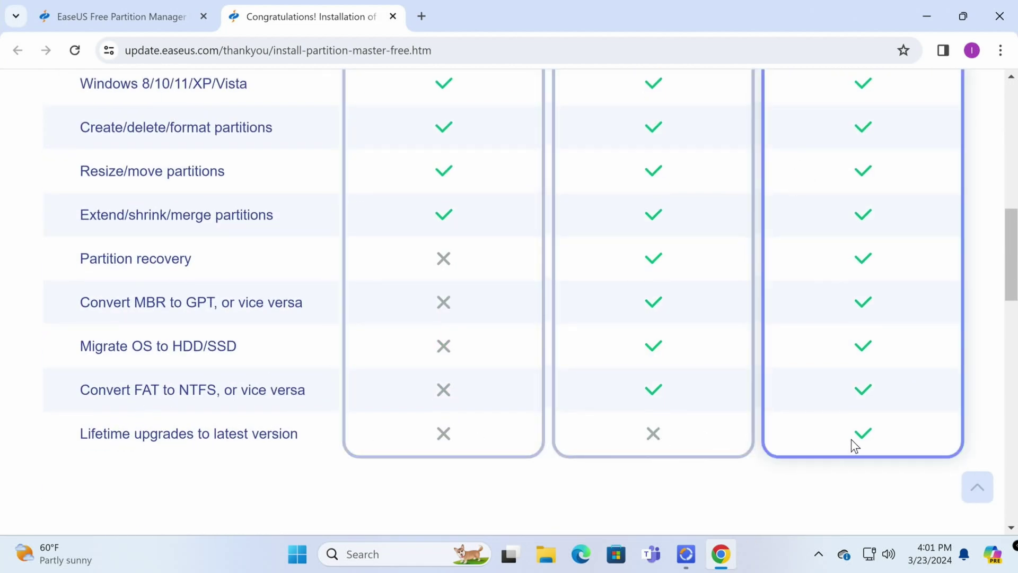
{"action": "left_click", "coordinate": [1000, 17]}
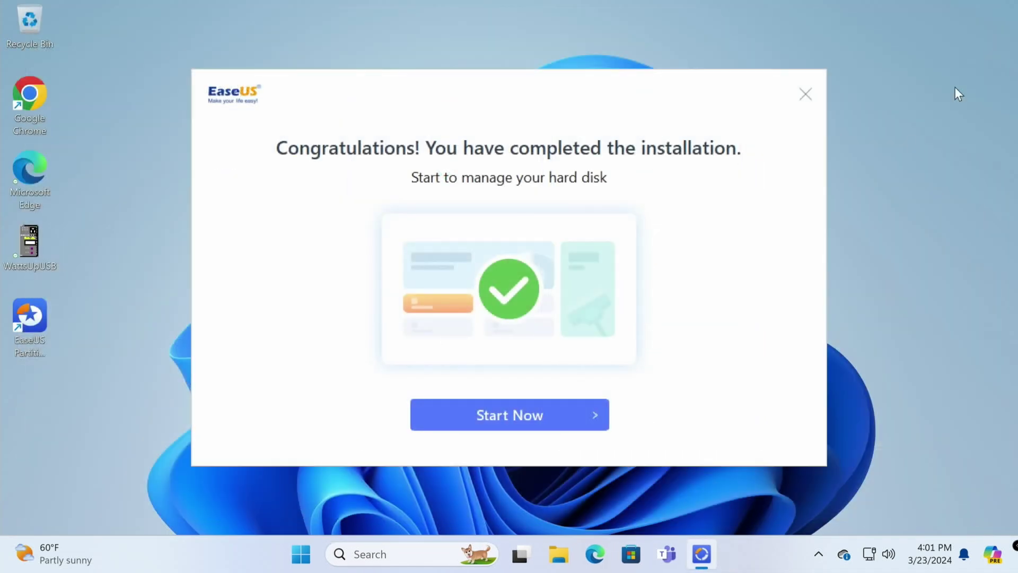
Start Partition Master, browse the Discovery tools page, then return to Partition Manager
{"action": "left_click", "coordinate": [538, 417]}
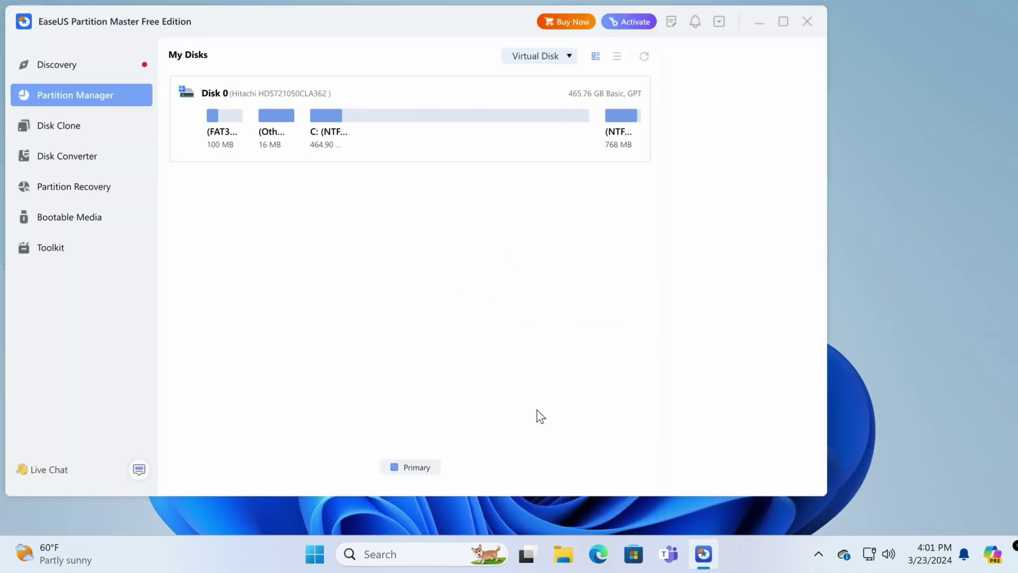
{"action": "left_click", "coordinate": [87, 71]}
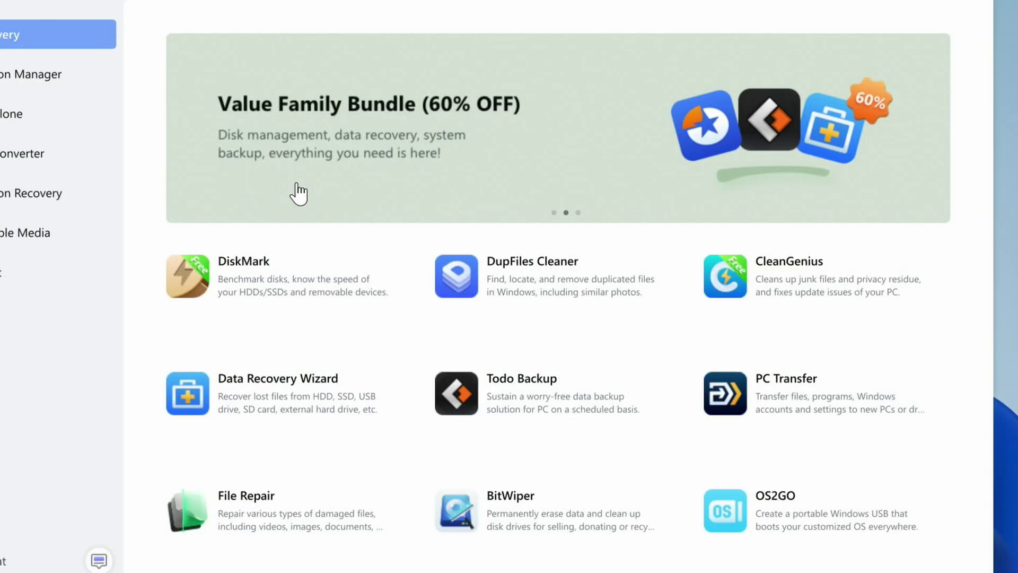
{"action": "scroll", "coordinate": [299, 192], "scroll_direction": "down", "scroll_amount": 3}
{"action": "scroll", "coordinate": [299, 192], "scroll_direction": "down", "scroll_amount": 2}
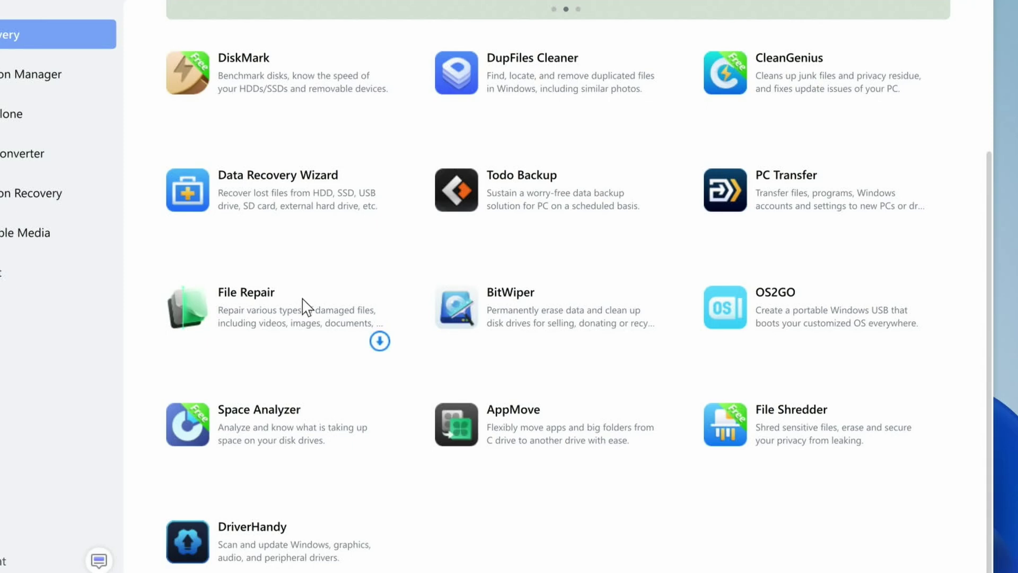
{"action": "scroll", "coordinate": [303, 306], "scroll_direction": "up", "scroll_amount": 3}
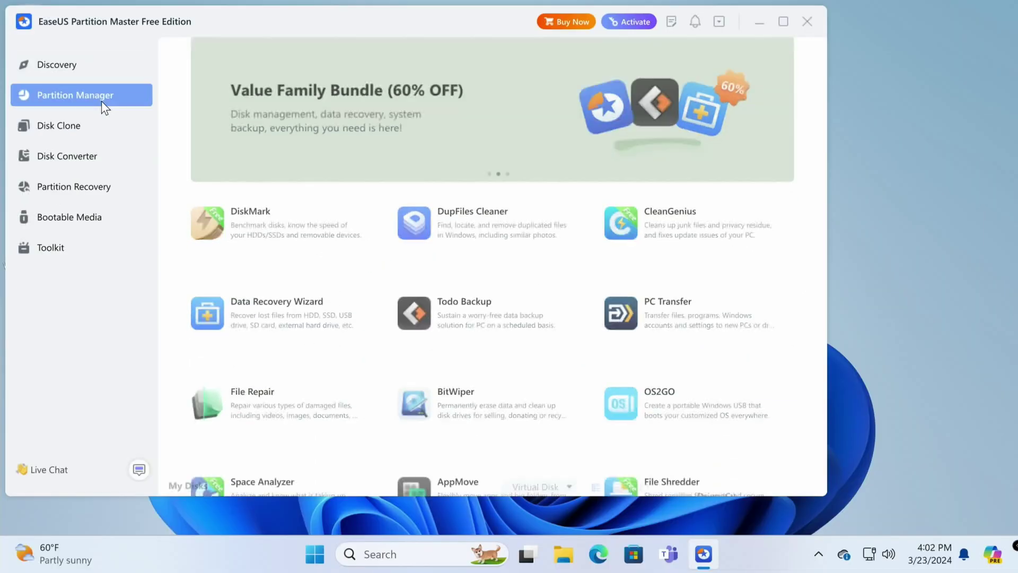
{"action": "left_click", "coordinate": [83, 97]}
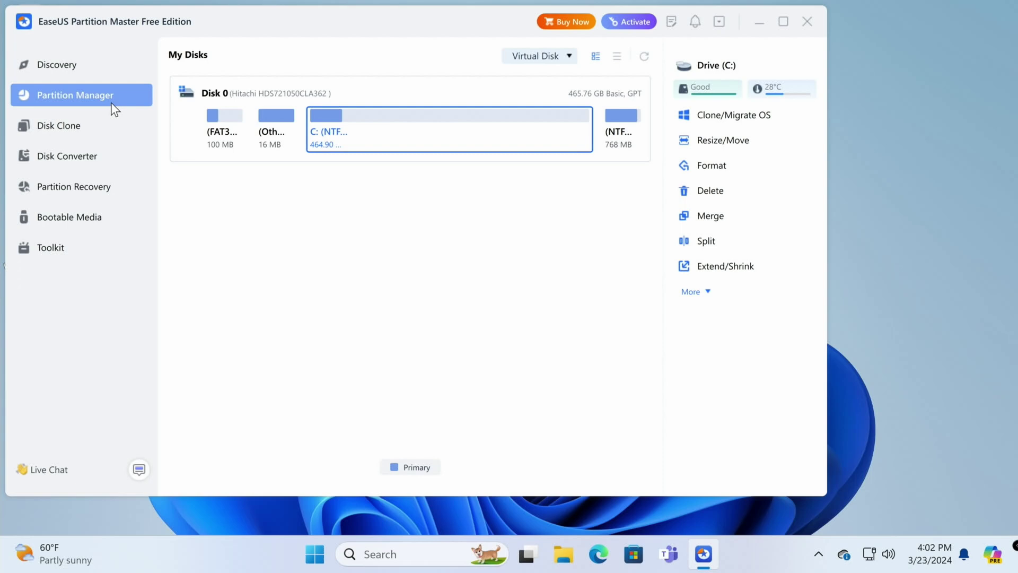
Open the Start power user menu to begin restarting into the BIOS
{"action": "right_click", "coordinate": [316, 555]}
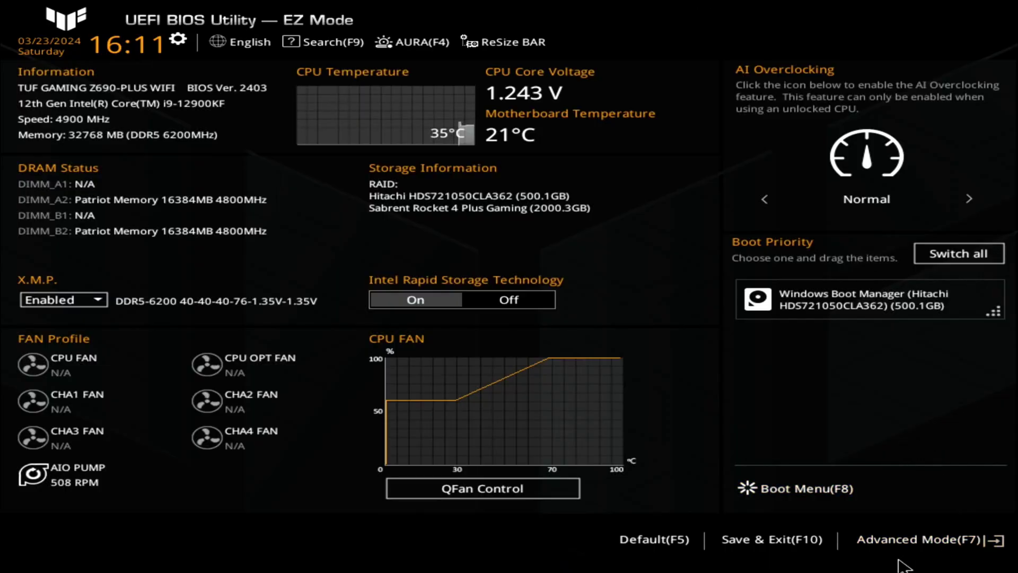
In Advanced Mode's Boot tab, keep Windows Boot Manager as Boot Option #1 and save with F10
{"action": "left_click", "coordinate": [945, 544]}
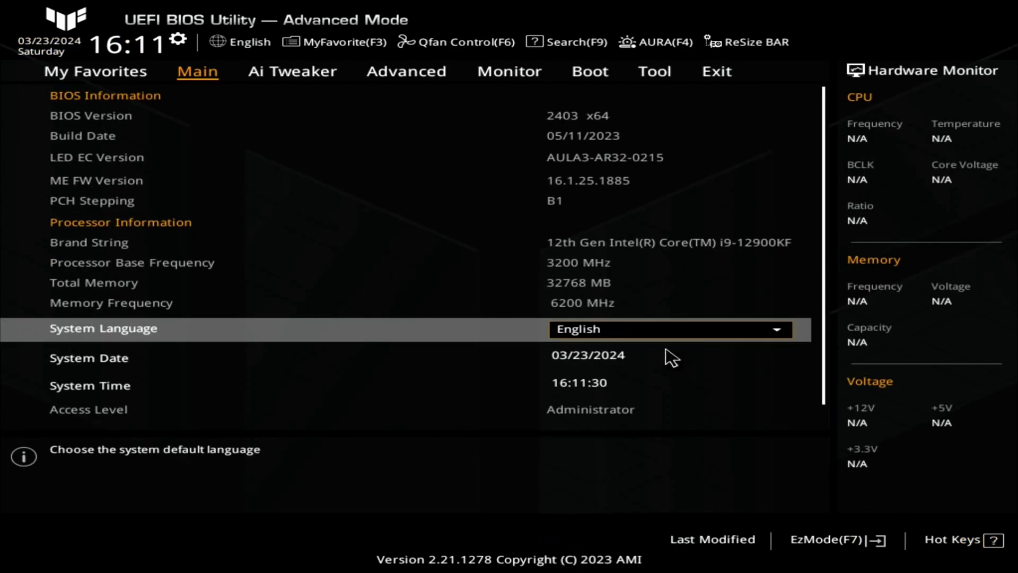
{"action": "left_click", "coordinate": [590, 72]}
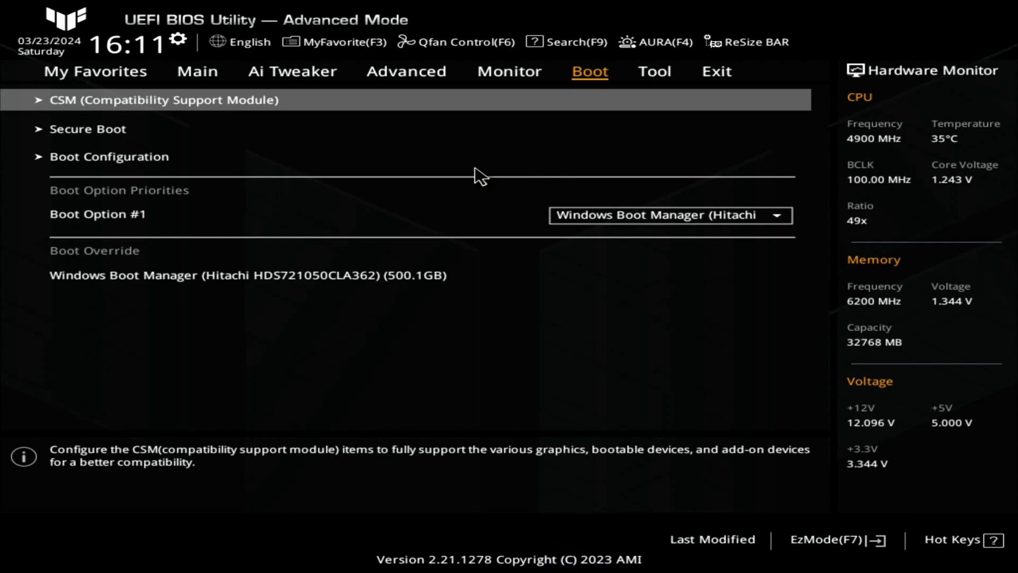
{"action": "left_click", "coordinate": [641, 230]}
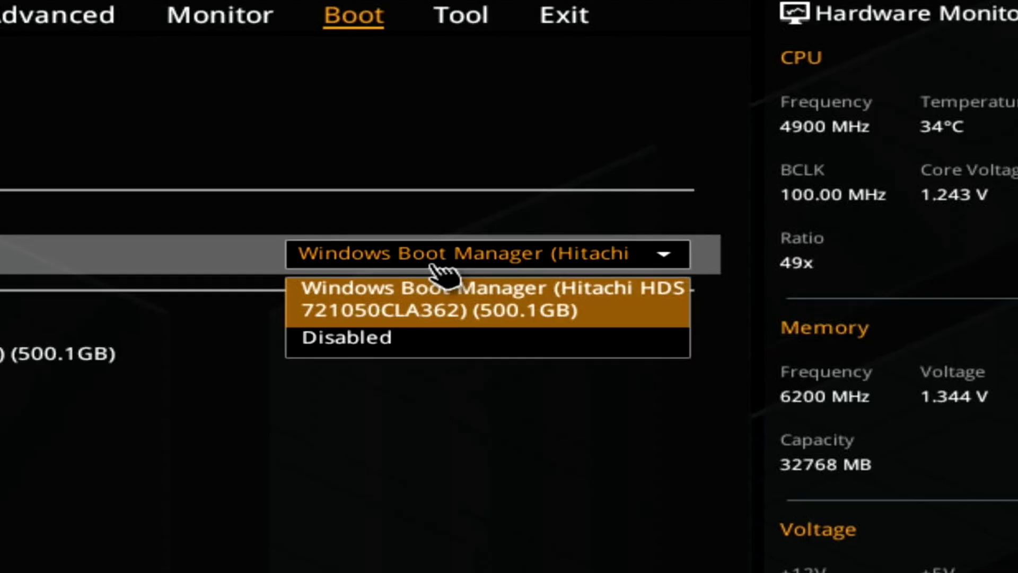
{"action": "left_click", "coordinate": [444, 288]}
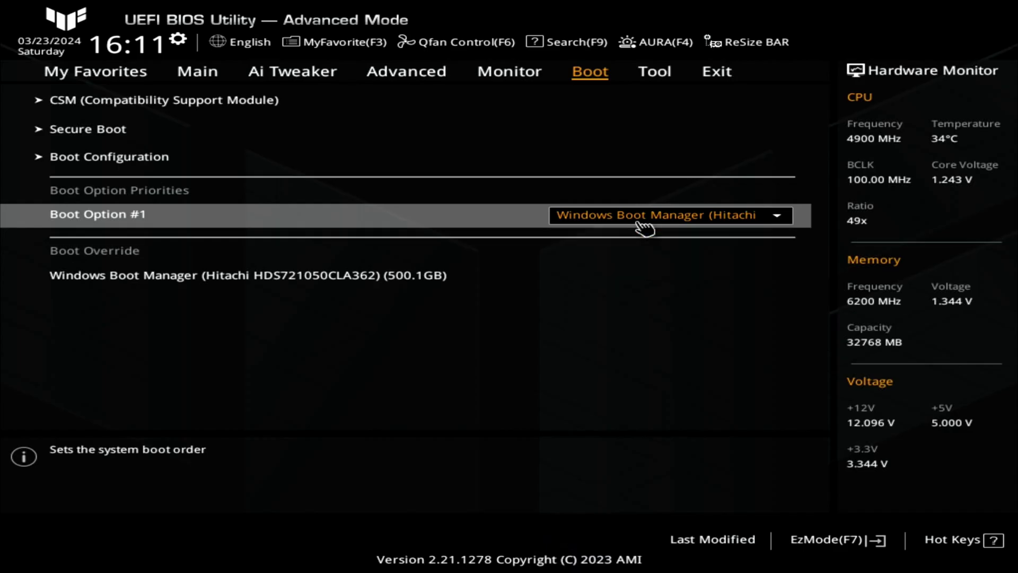
{"action": "key", "text": "F10"}
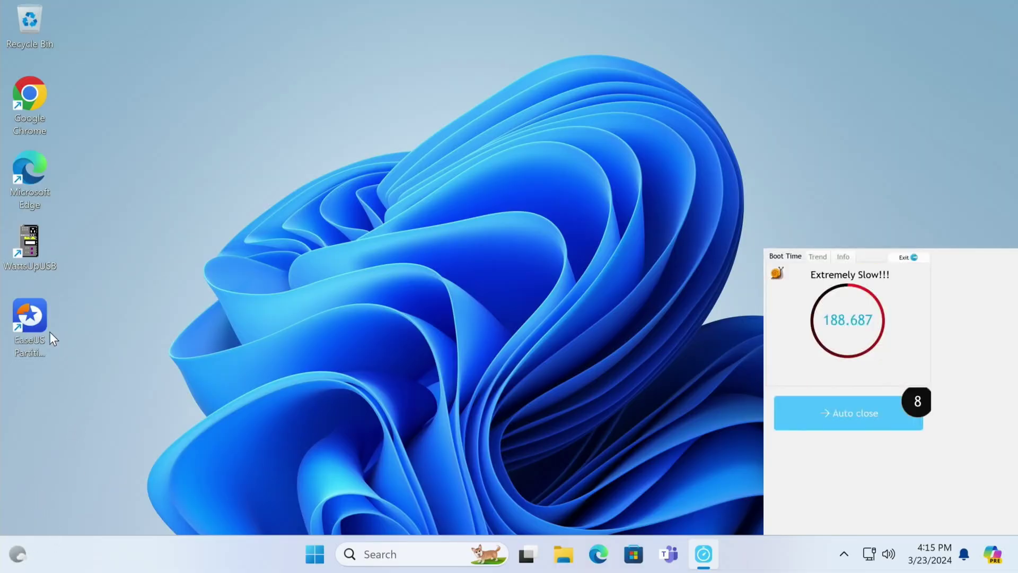
Launch Partition Master, dismiss the 188.687-second BootRacer result, and show Disk Clone modes
{"action": "double_click", "coordinate": [37, 319]}
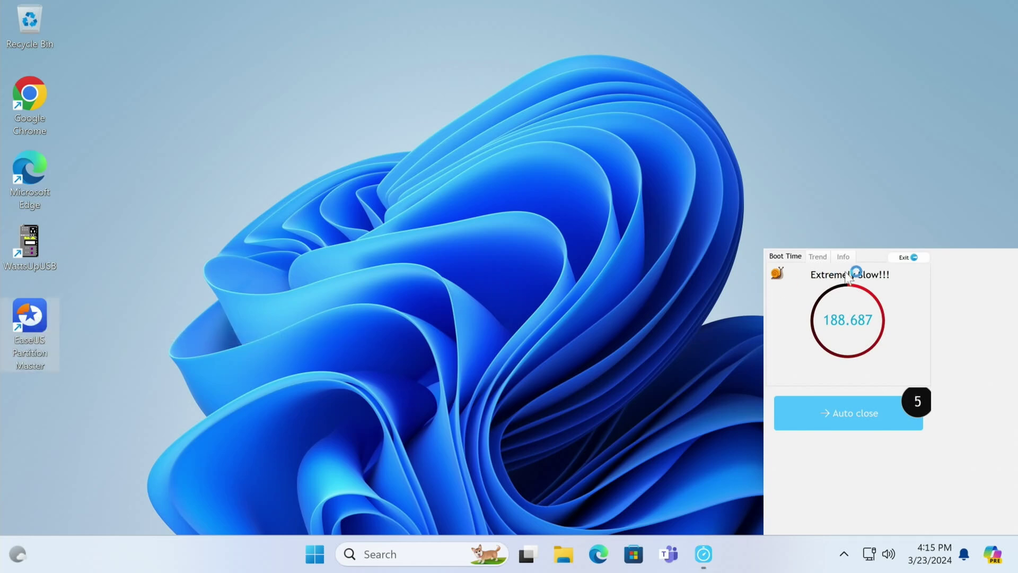
{"action": "left_click", "coordinate": [902, 261]}
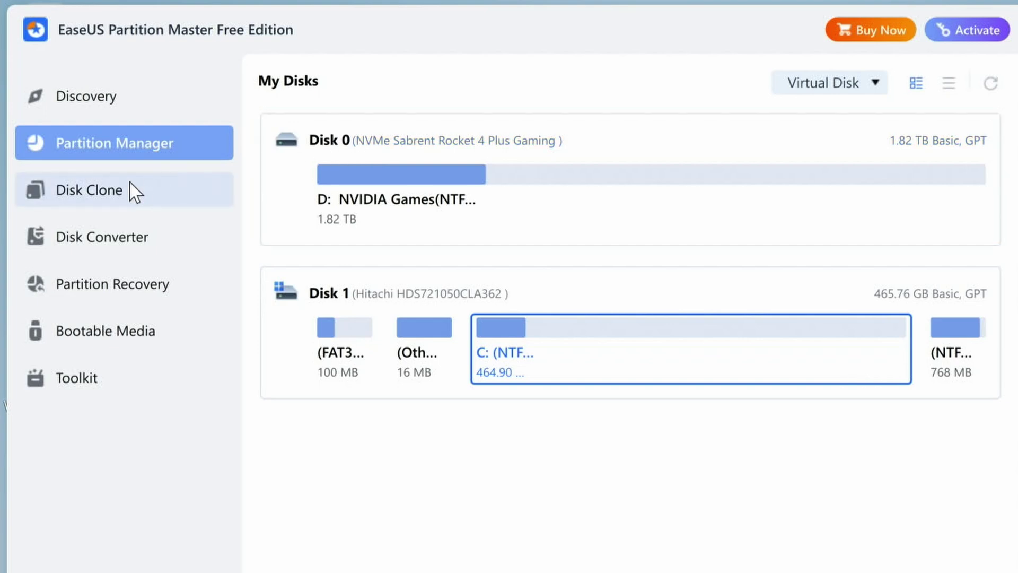
{"action": "left_click", "coordinate": [102, 203]}
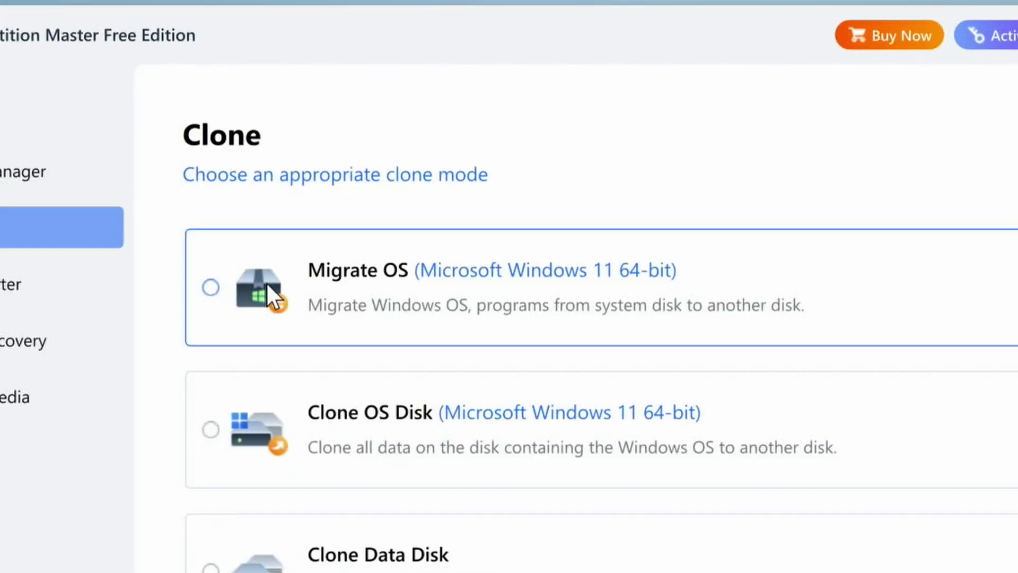
{"action": "scroll", "coordinate": [267, 282], "scroll_direction": "down", "scroll_amount": 2}
{"action": "scroll", "coordinate": [391, 318], "scroll_direction": "down", "scroll_amount": 2}
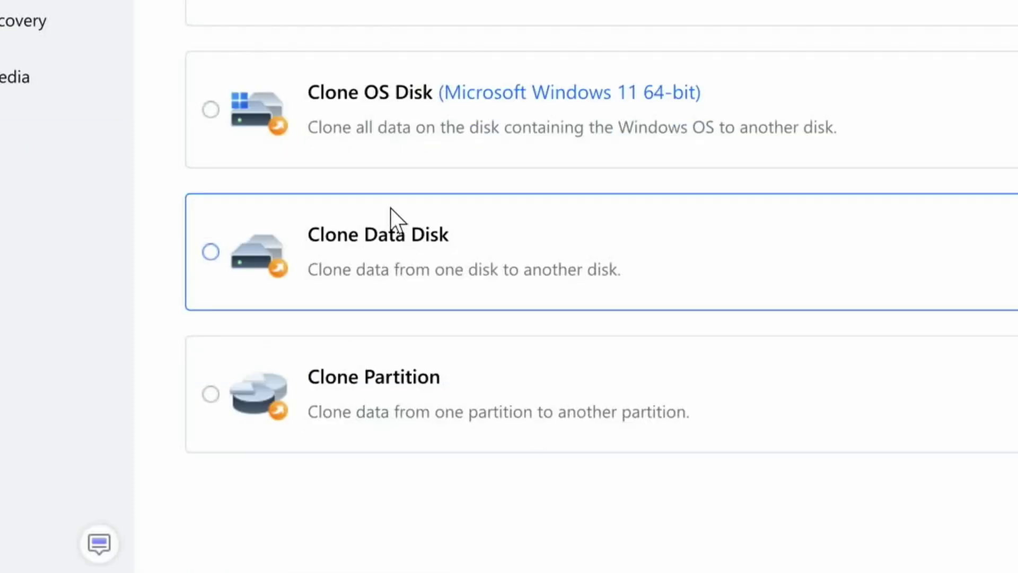
{"action": "scroll", "coordinate": [229, 321], "scroll_direction": "down", "scroll_amount": 2}
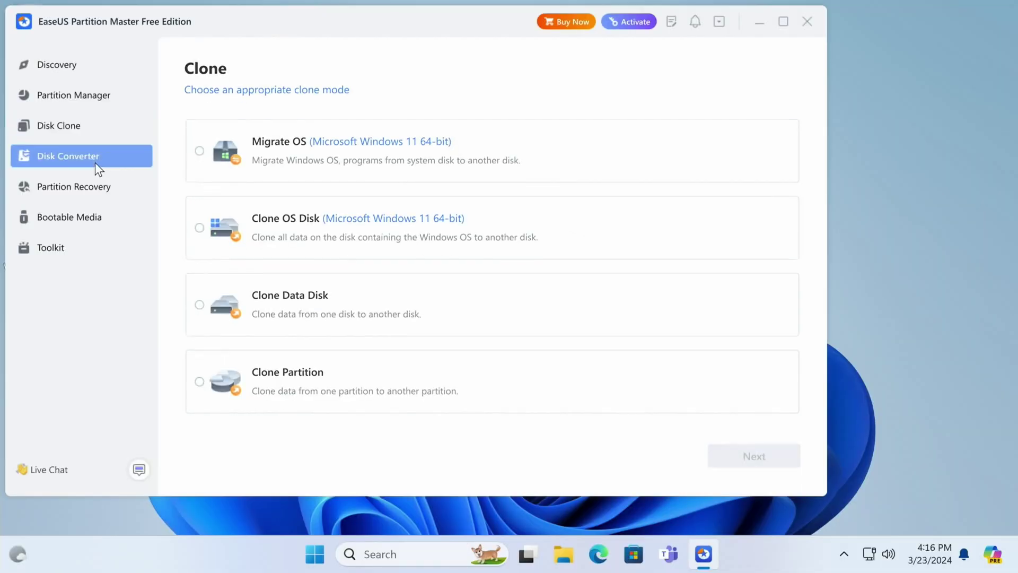
Open the Disk Converter page listing MBR/GPT and Dynamic/Basic conversions
{"action": "left_click", "coordinate": [95, 163]}
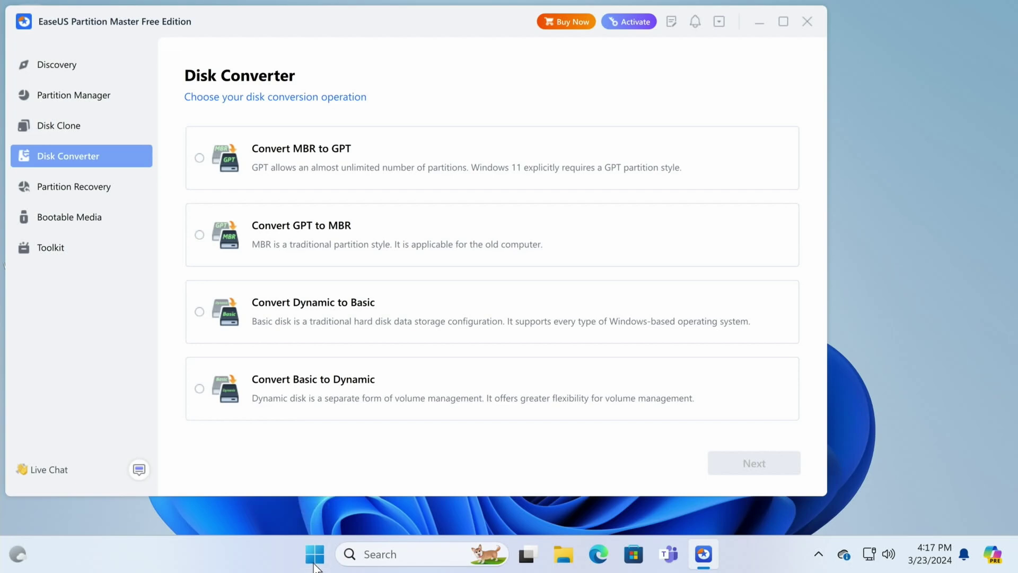
{"action": "right_click", "coordinate": [315, 554]}
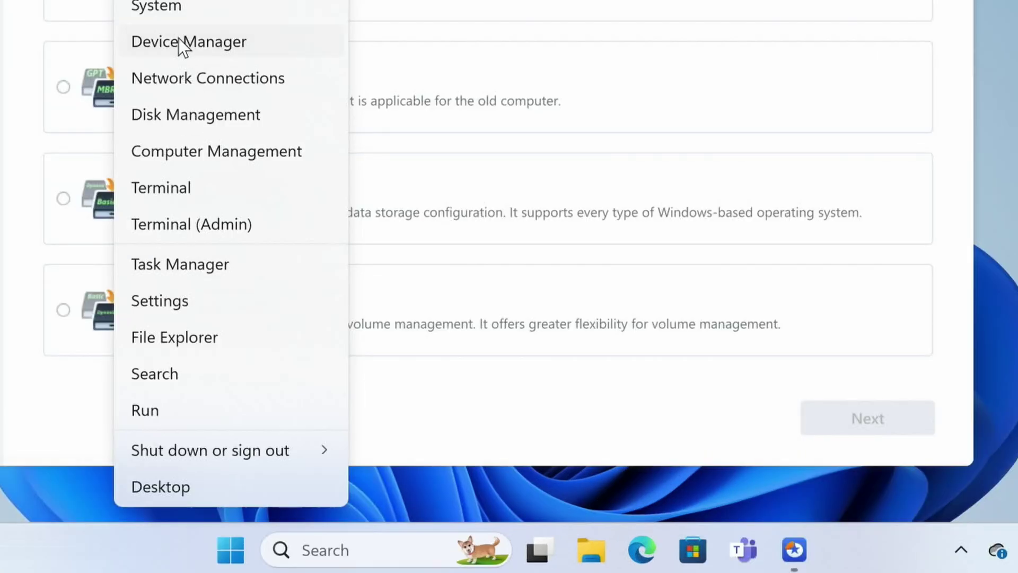
In Device Manager, populate the Hitachi drive's Volumes tab to confirm Disk 1 uses GPT
{"action": "left_click", "coordinate": [179, 38]}
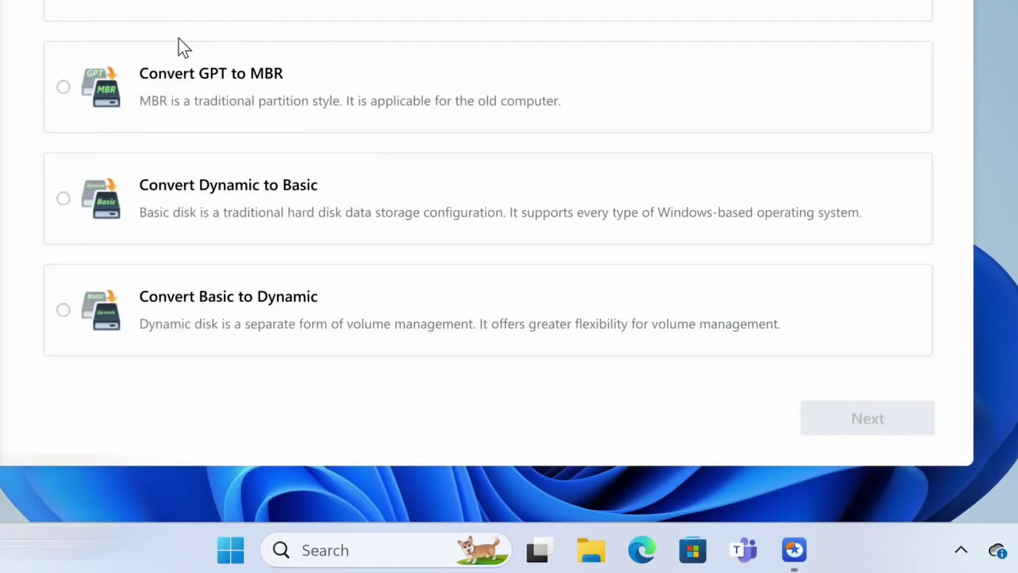
{"action": "left_click", "coordinate": [152, 320]}
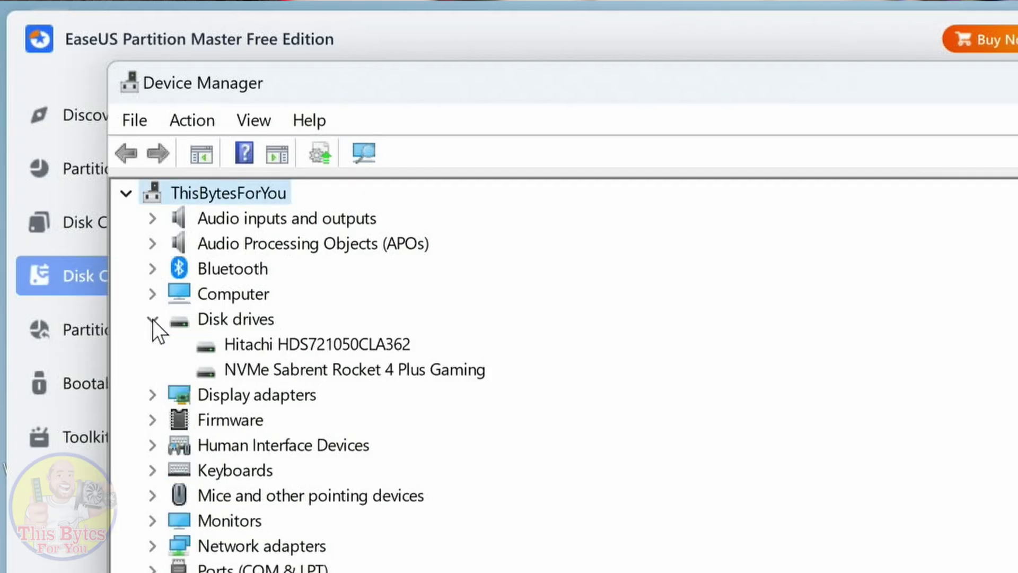
{"action": "left_click", "coordinate": [265, 347]}
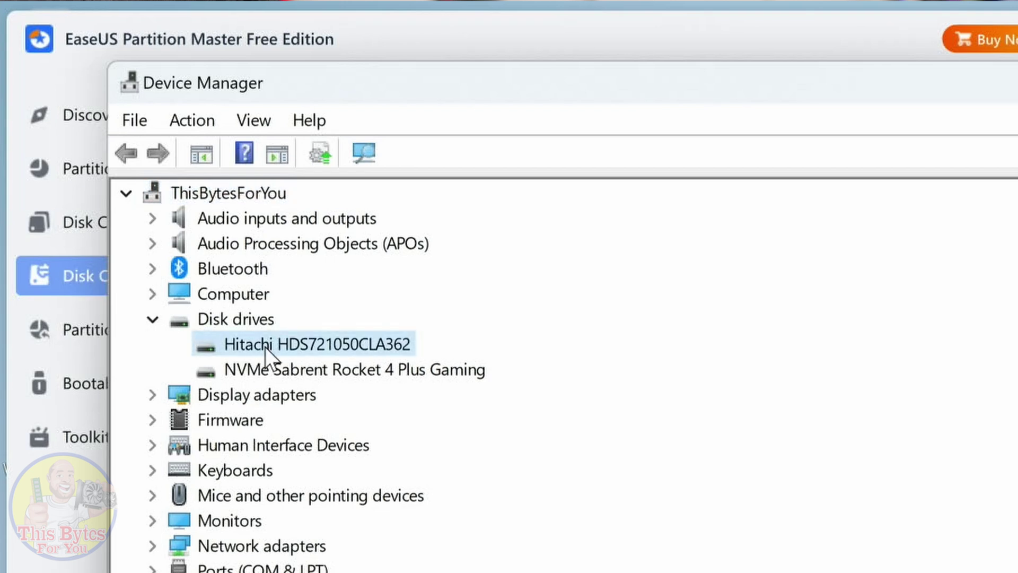
{"action": "right_click", "coordinate": [265, 347]}
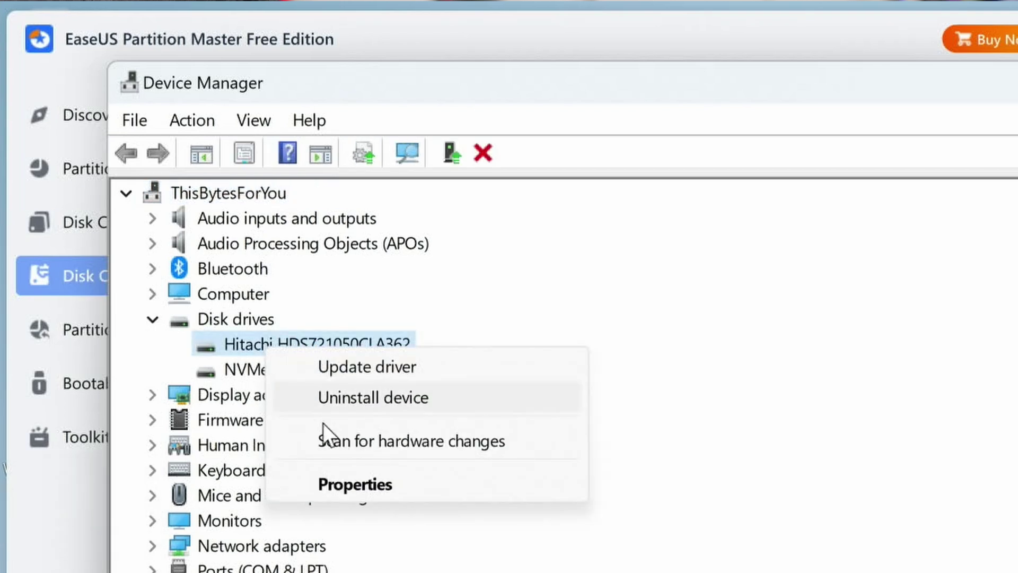
{"action": "left_click", "coordinate": [354, 485]}
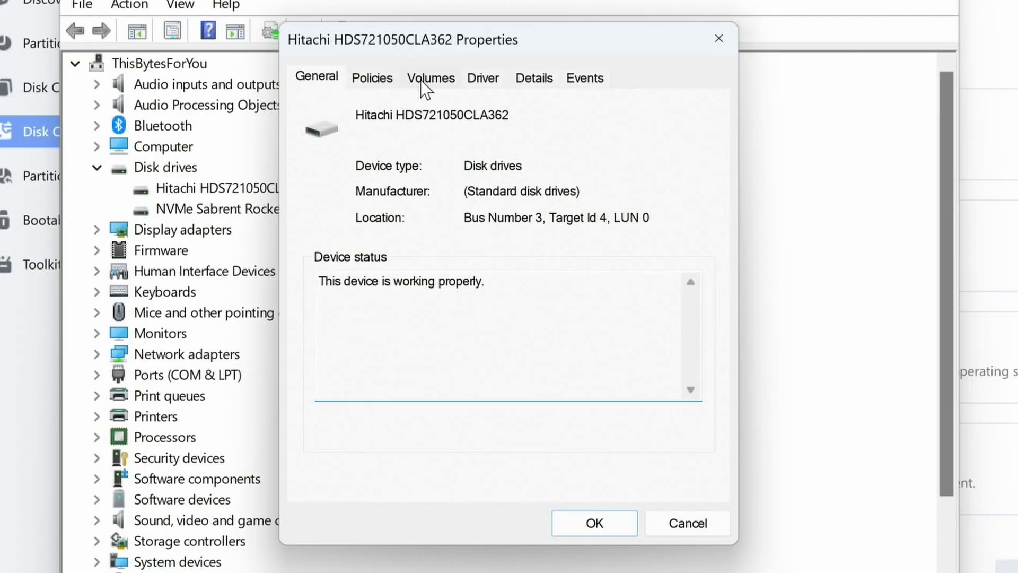
{"action": "left_click", "coordinate": [431, 77]}
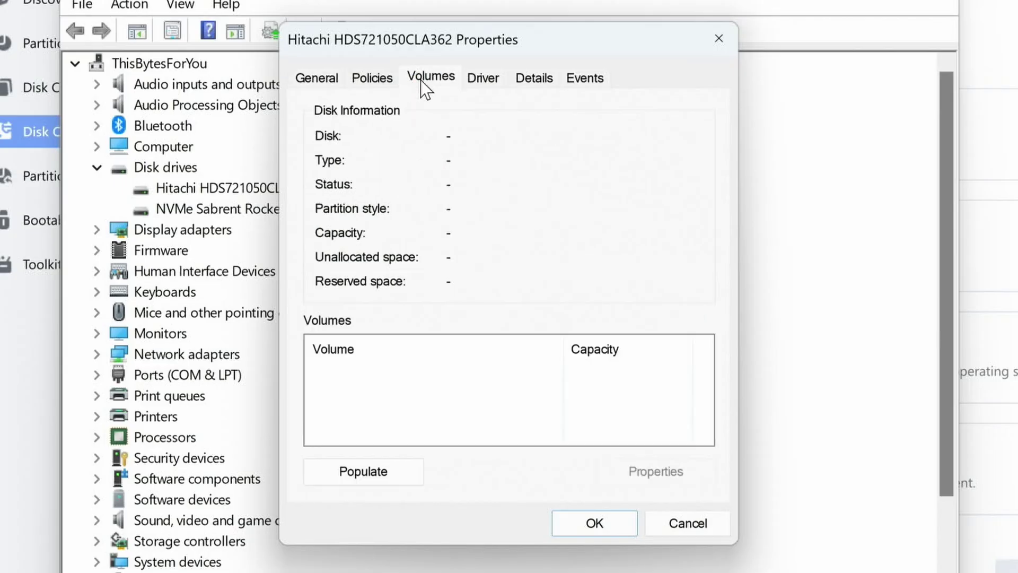
{"action": "left_click", "coordinate": [364, 474]}
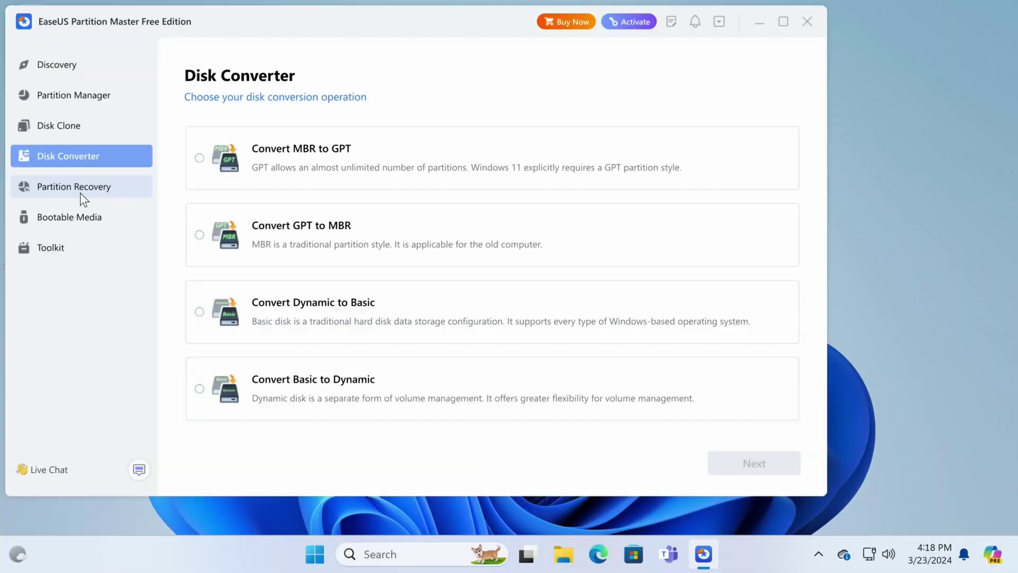
Open the Partition Recovery page listing GPT Disk 0 and Disk 1
{"action": "left_click", "coordinate": [80, 193]}
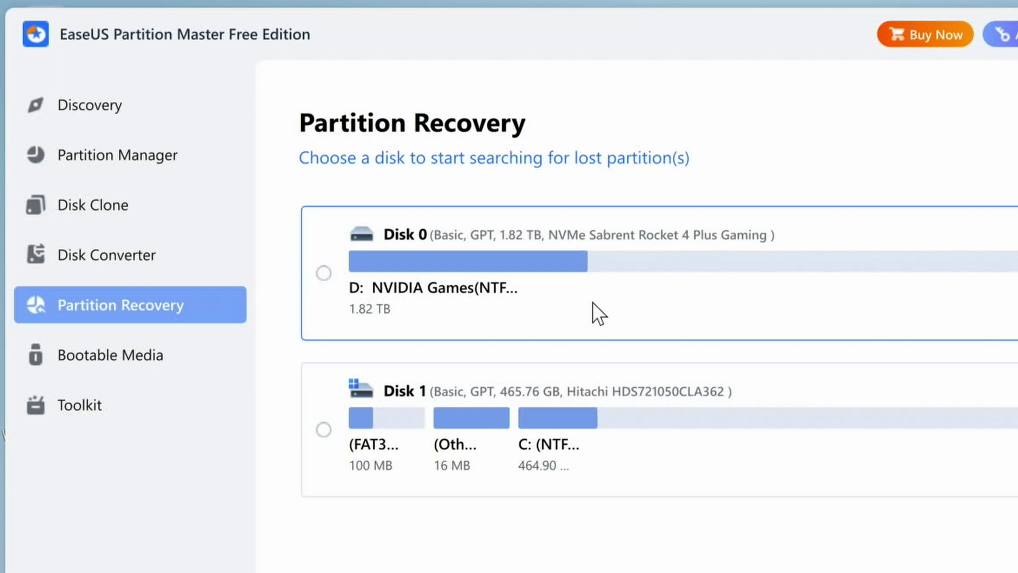
View the Bootable Media options, then the Toolkit page with 4K Alignment
{"action": "left_click", "coordinate": [111, 355]}
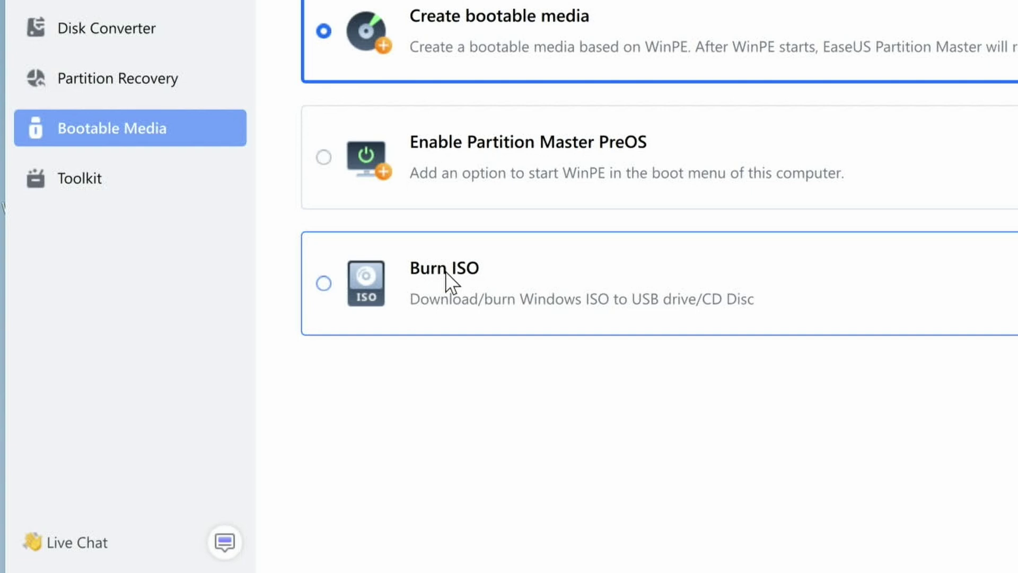
{"action": "left_click", "coordinate": [80, 179]}
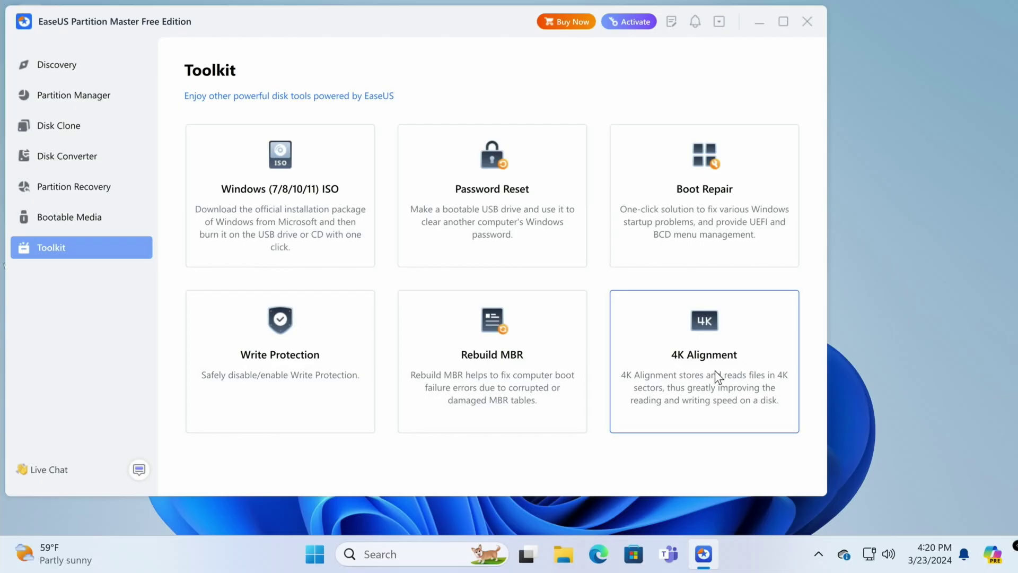
Run the 4K alignment check on Disk 0 (NVMe Sabrent), confirming it is already aligned
{"action": "left_click", "coordinate": [573, 258]}
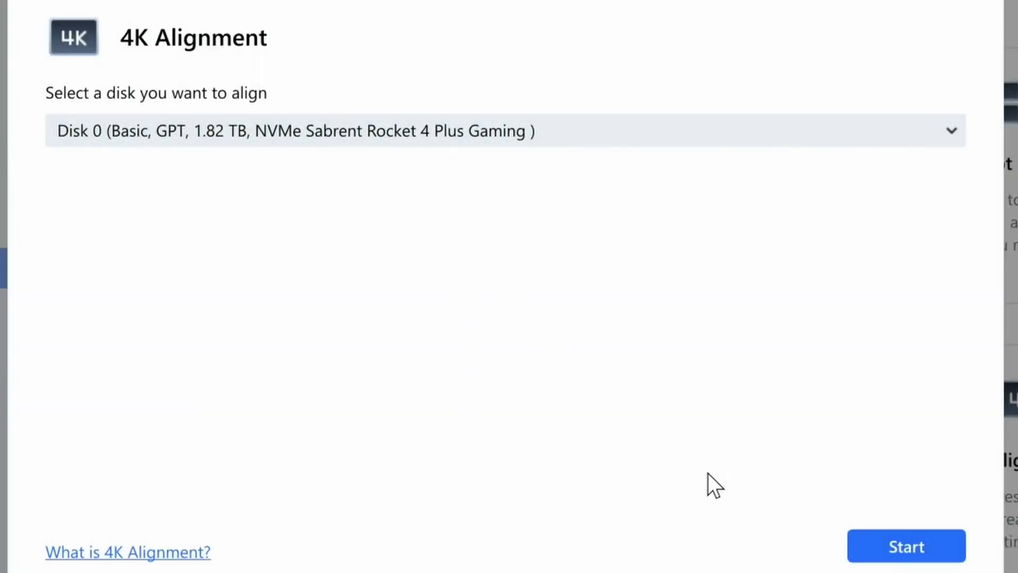
{"action": "left_click", "coordinate": [883, 541]}
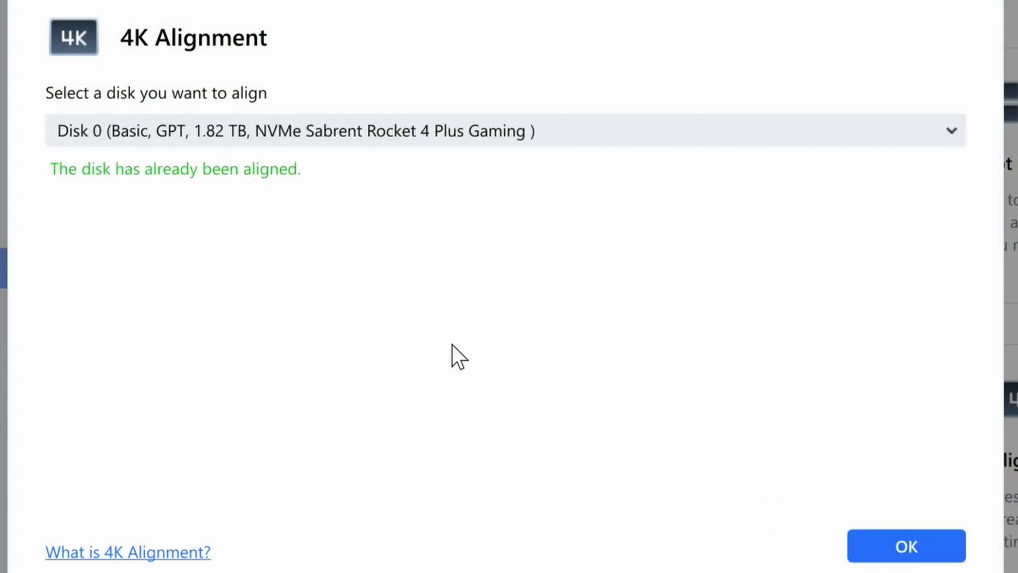
{"action": "left_click", "coordinate": [918, 509]}
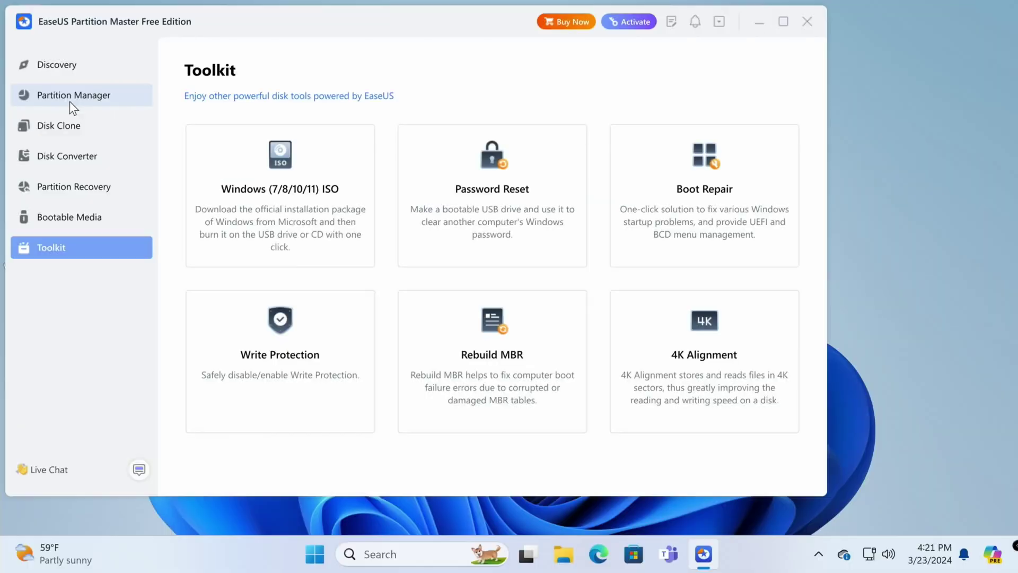
{"action": "left_click", "coordinate": [81, 127]}
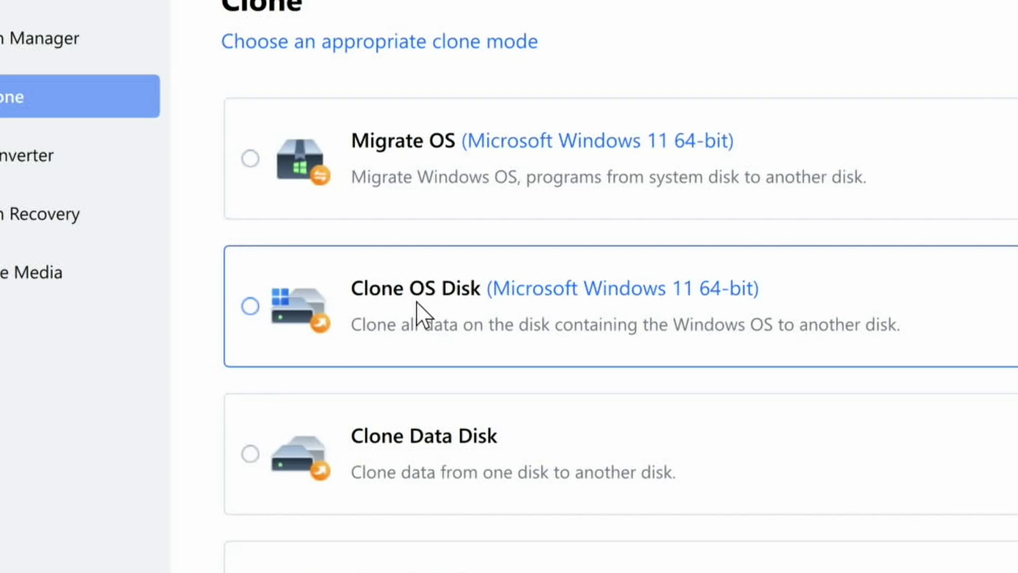
Choose Clone OS Disk mode for the Windows 11 disk and continue to destination selection
{"action": "left_click", "coordinate": [423, 315]}
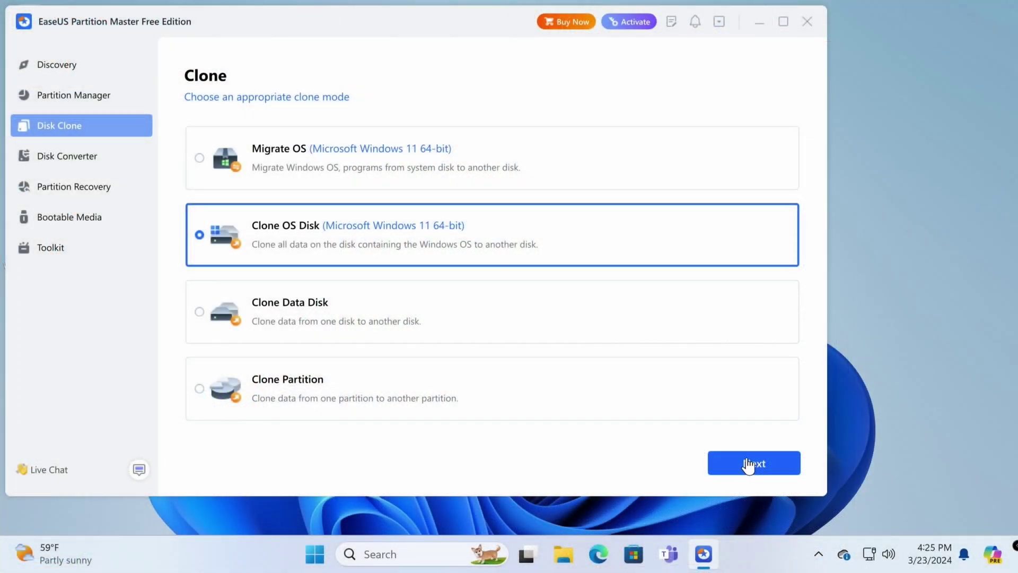
{"action": "left_click", "coordinate": [749, 465]}
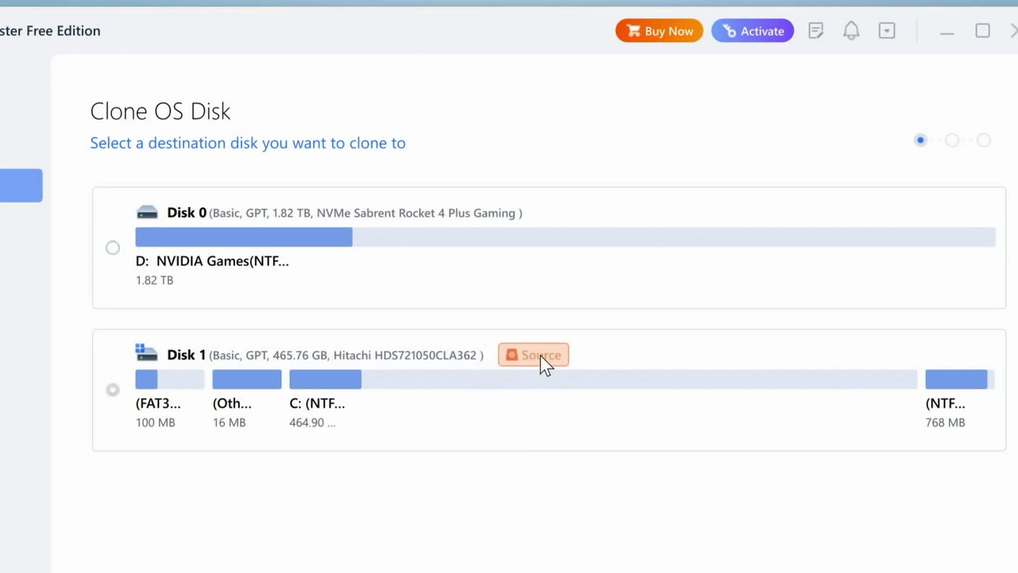
Make Disk 0 (NVMe Sabrent) the destination, accept wiping it, and use Clone as the source
{"action": "left_click", "coordinate": [112, 250]}
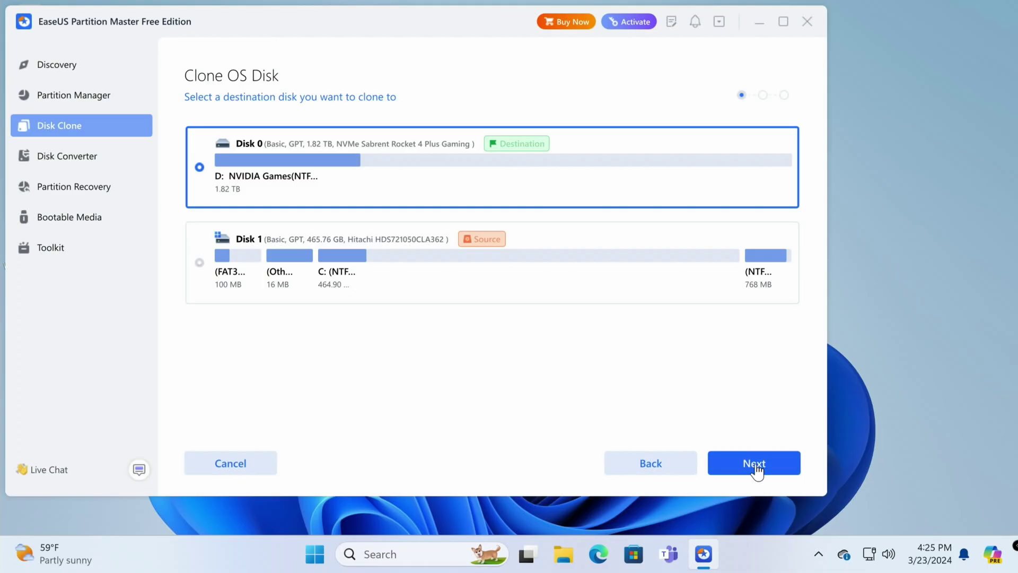
{"action": "left_click", "coordinate": [754, 463]}
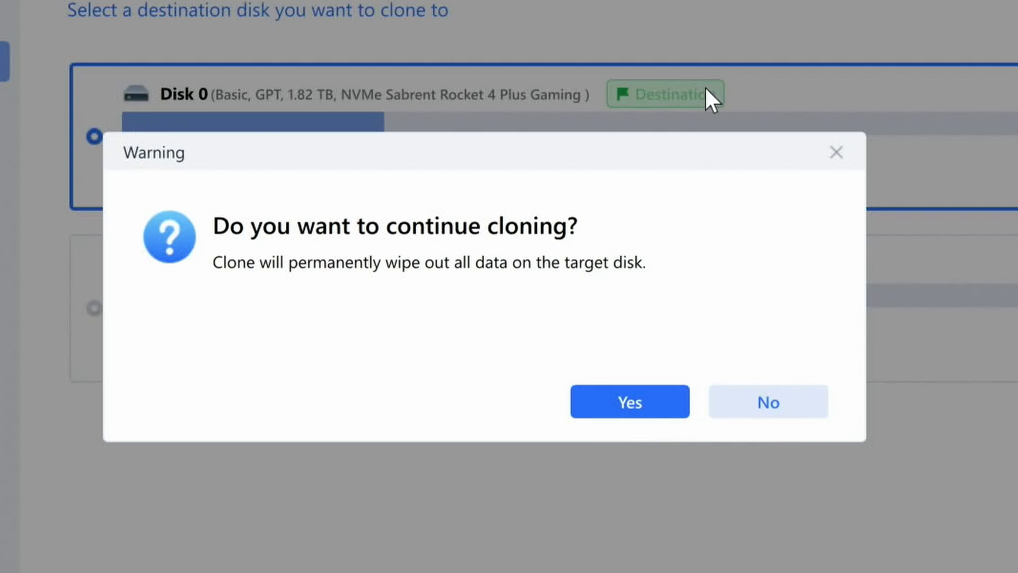
{"action": "left_click", "coordinate": [641, 401]}
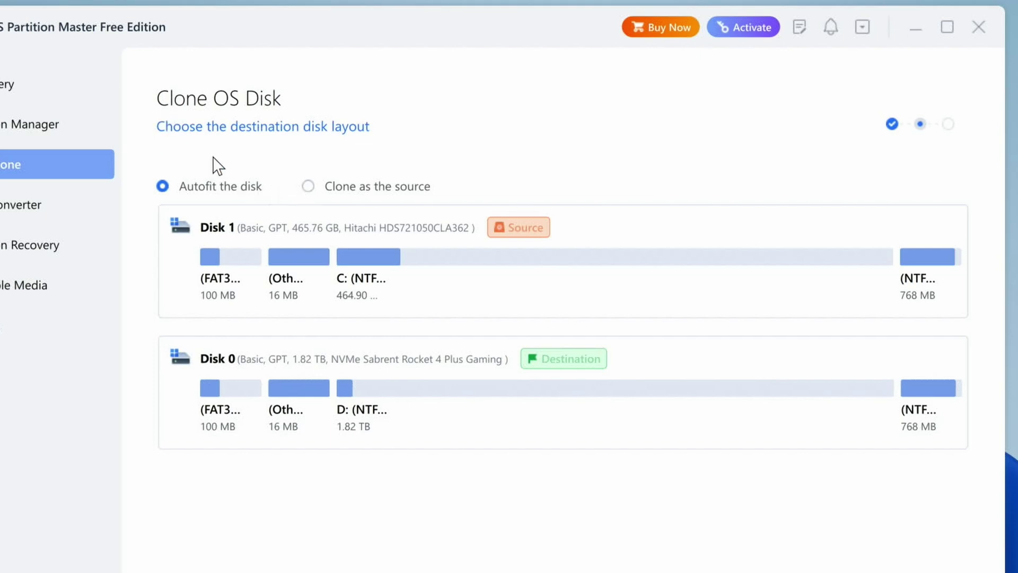
{"action": "left_click", "coordinate": [309, 186]}
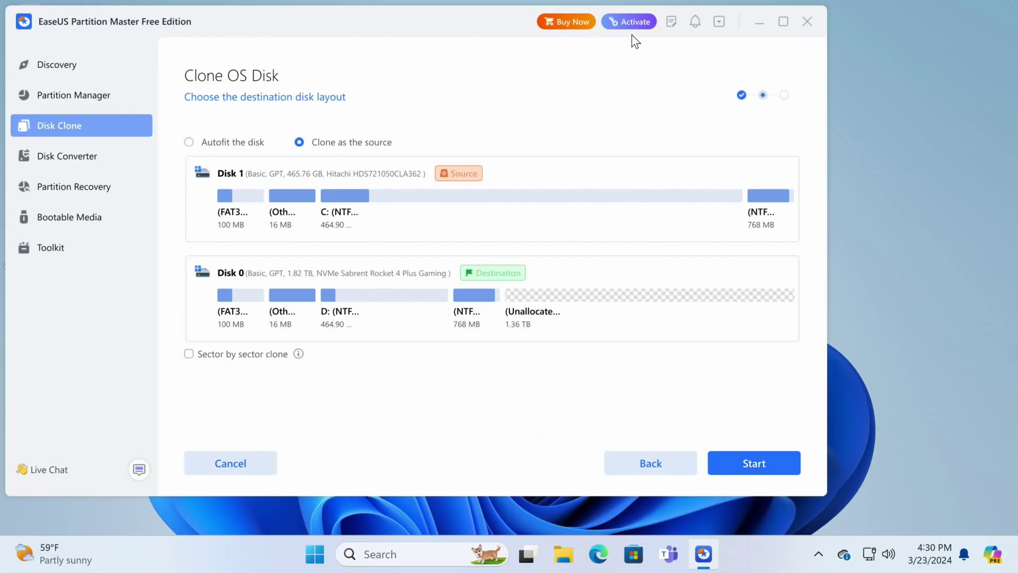
Bring up the Activate dialog to enter a license code
{"action": "left_click", "coordinate": [632, 24]}
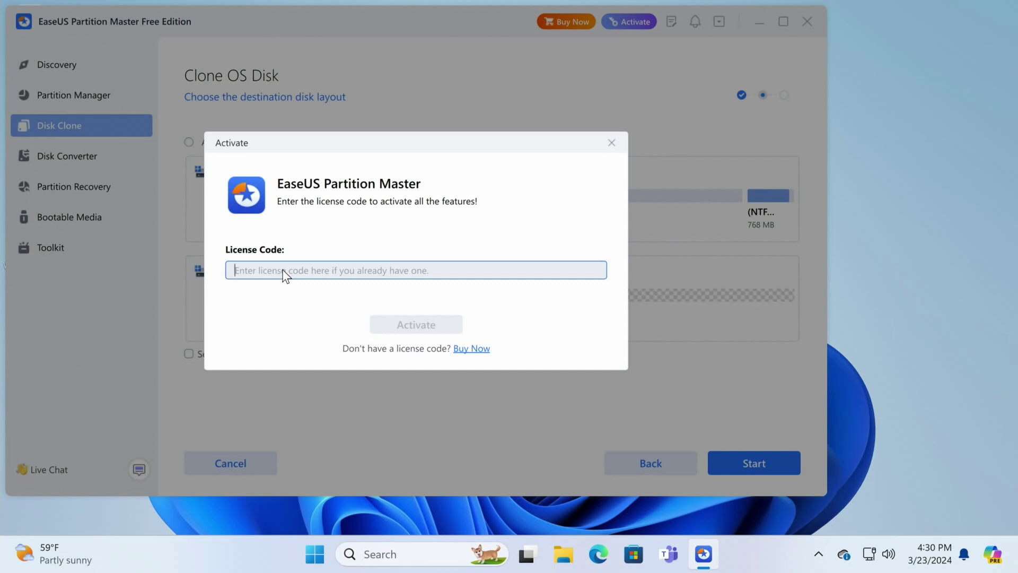
Submit the license code to activate Professional Edition and close the congratulations message
{"action": "key", "text": "Return"}
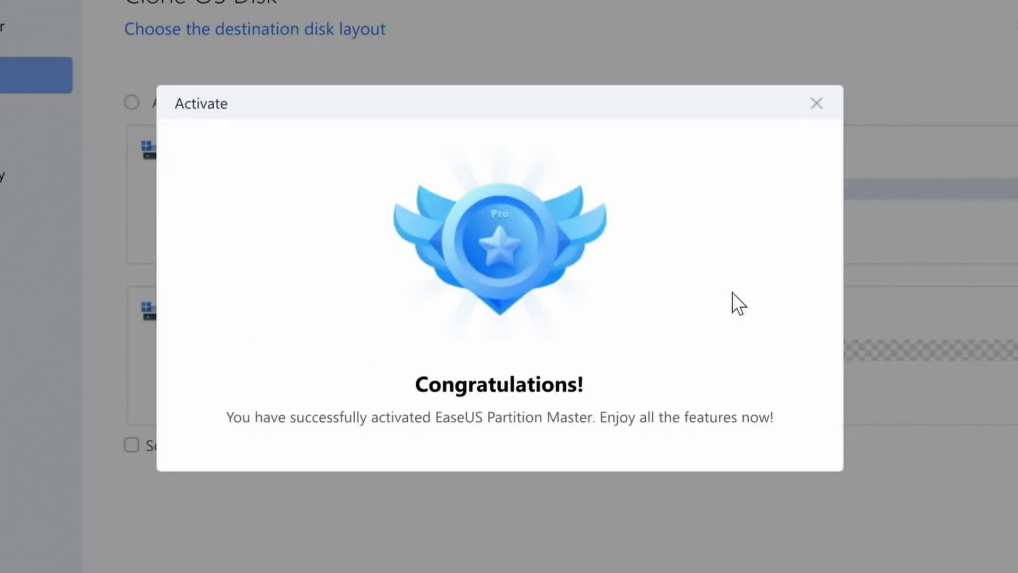
{"action": "left_click", "coordinate": [815, 103]}
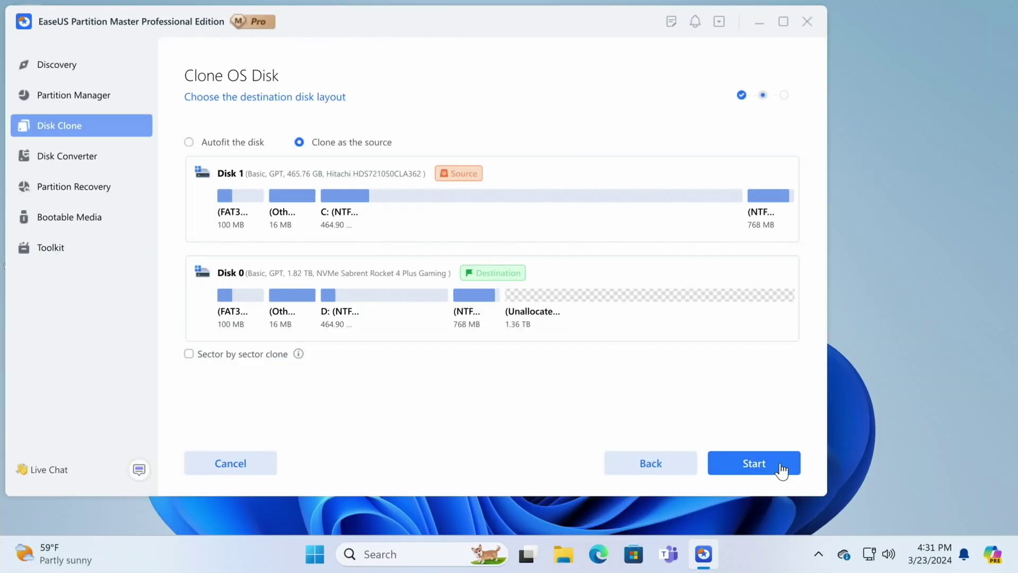
Clone the 53.99 GB Hitachi system disk to the Sabrent NVMe drive and reboot now
{"action": "left_click", "coordinate": [731, 462]}
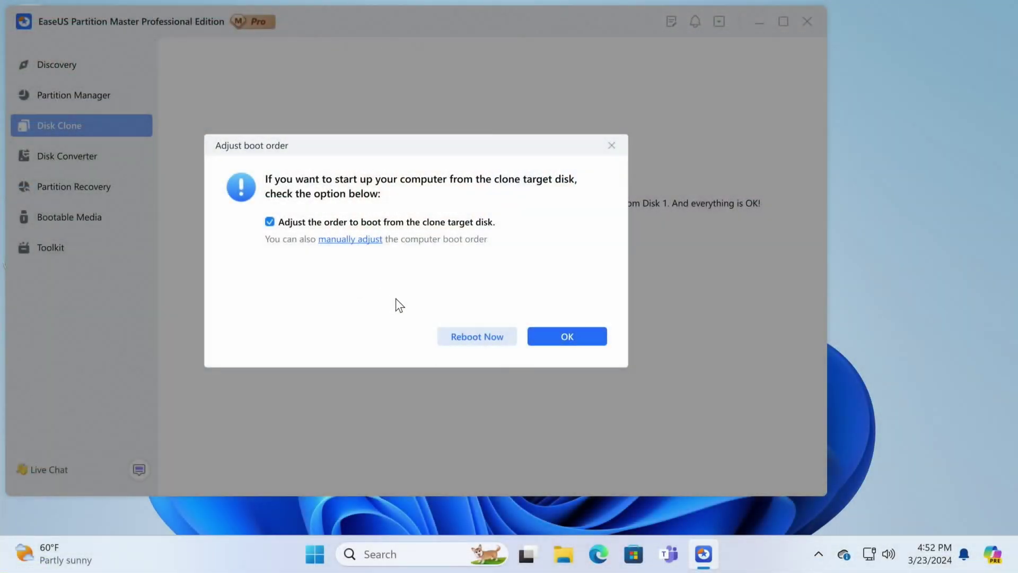
{"action": "left_click", "coordinate": [484, 348]}
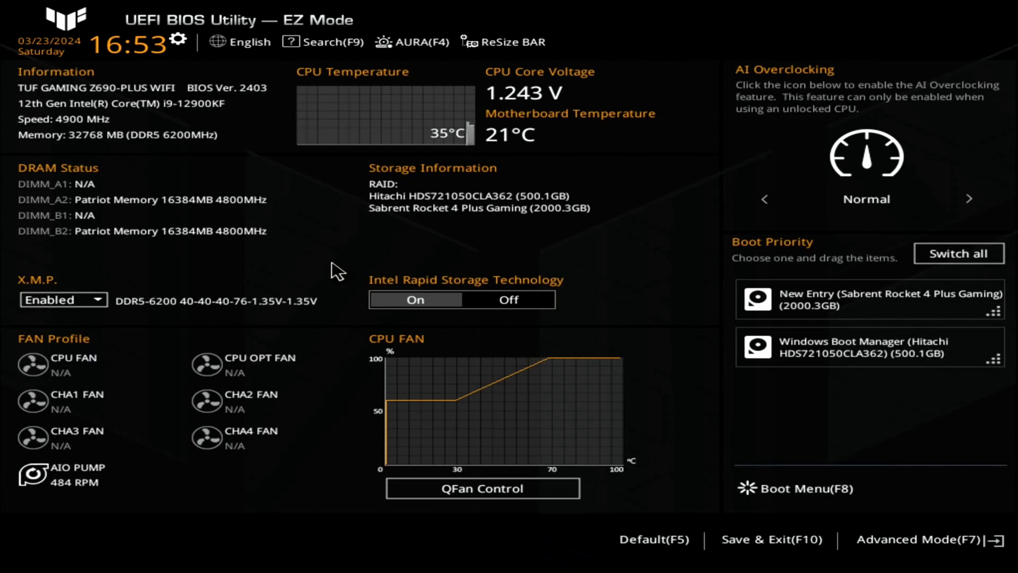
Keep the Sabrent NVMe drive as Boot Option #1, then save and reset into Windows
{"action": "left_click", "coordinate": [939, 544]}
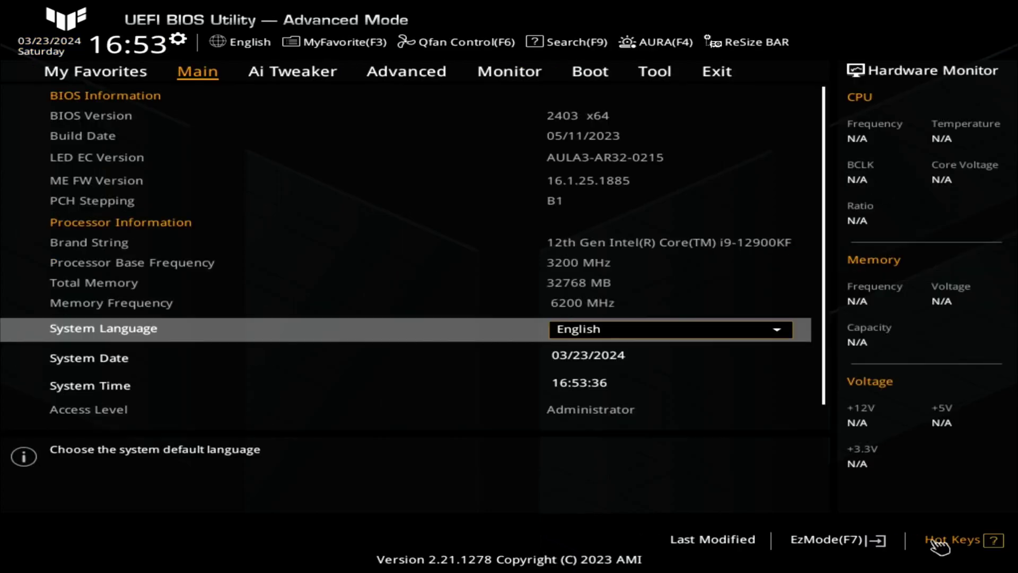
{"action": "left_click", "coordinate": [590, 71]}
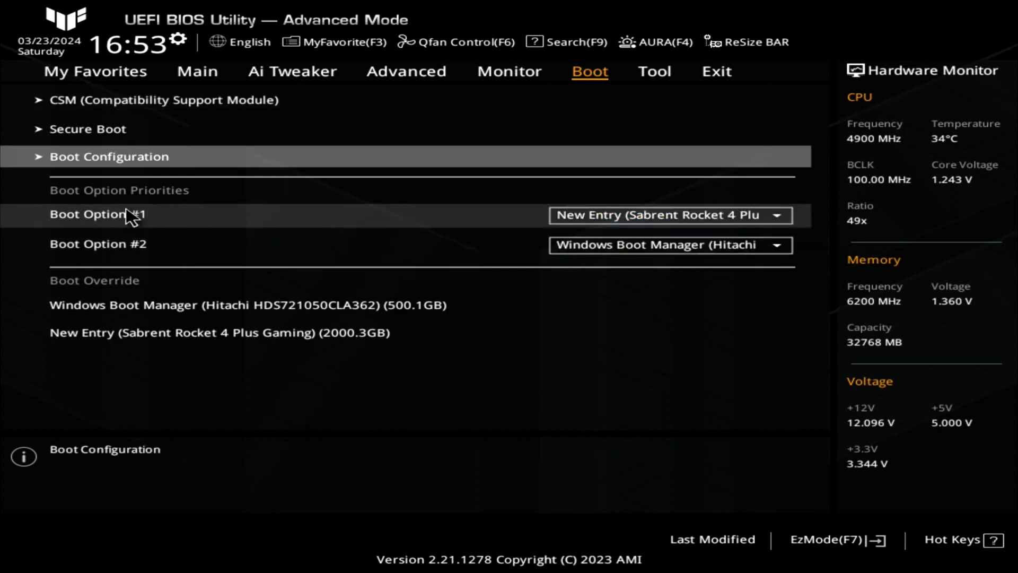
{"action": "left_click", "coordinate": [666, 215]}
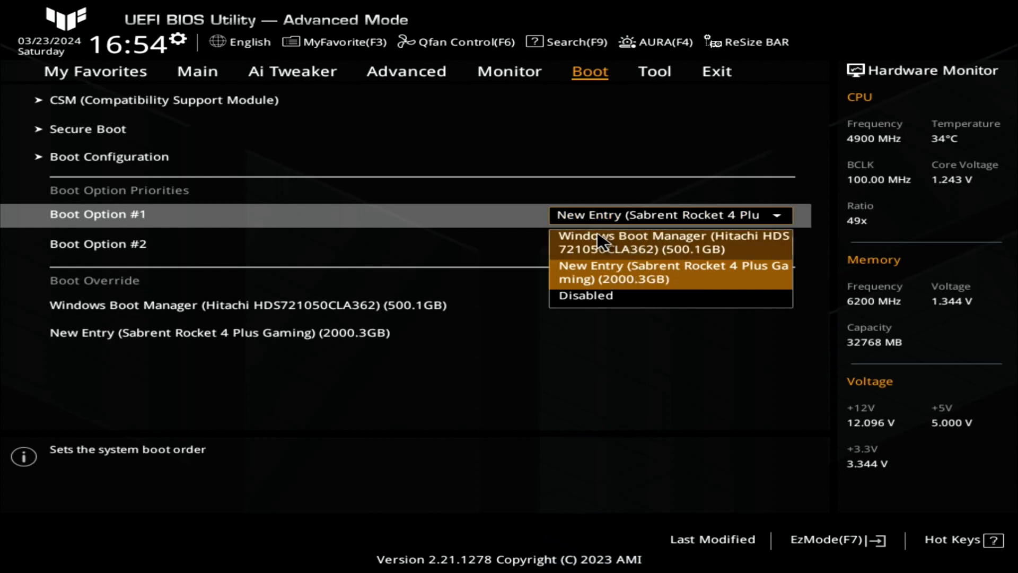
{"action": "left_click", "coordinate": [672, 277]}
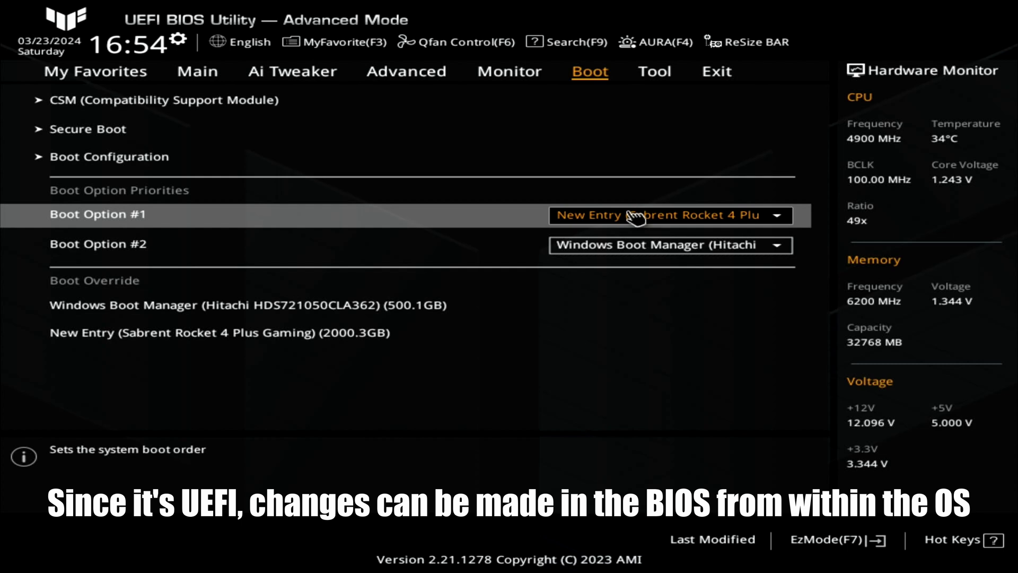
{"action": "key", "text": "F10"}
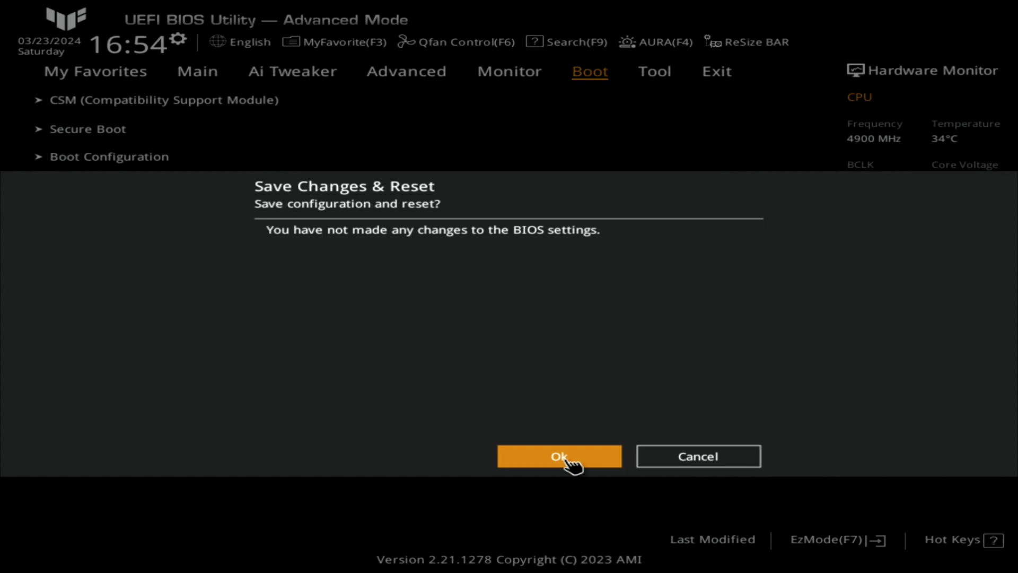
{"action": "left_click", "coordinate": [559, 456]}
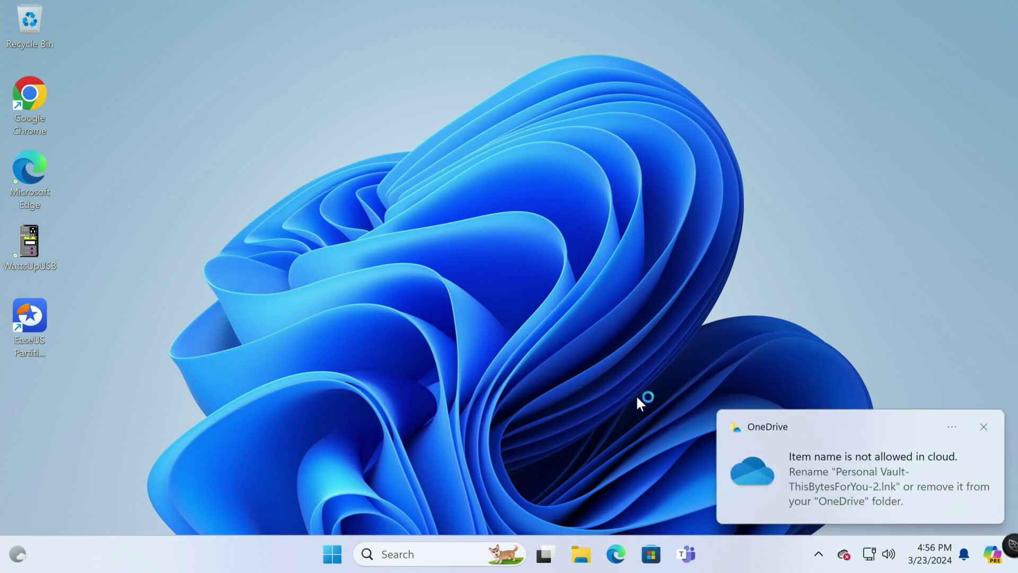
Check in This PC that C: and D: each show 411 GB free of 464 GB
{"action": "left_click", "coordinate": [982, 427]}
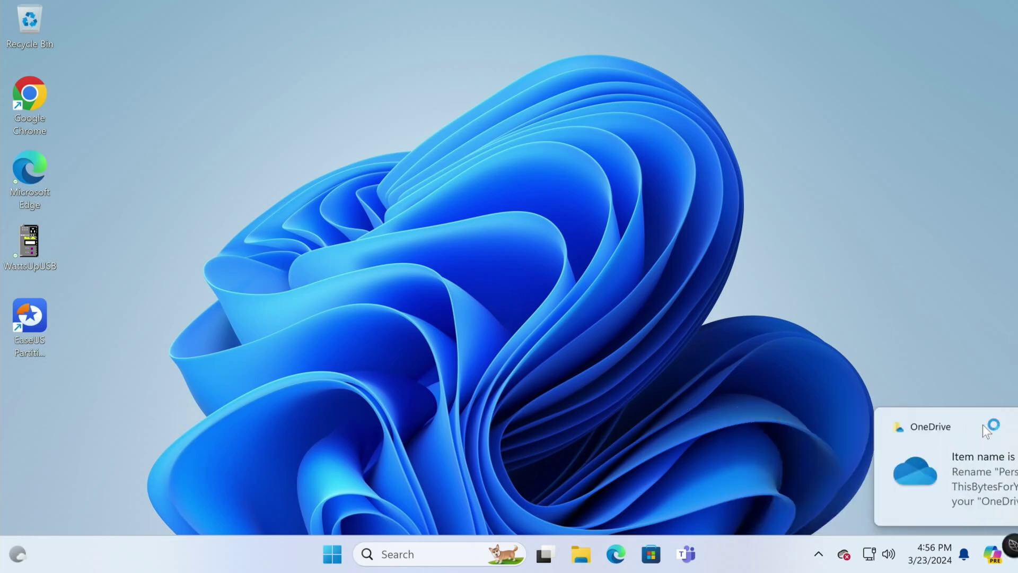
{"action": "key", "text": "super+e"}
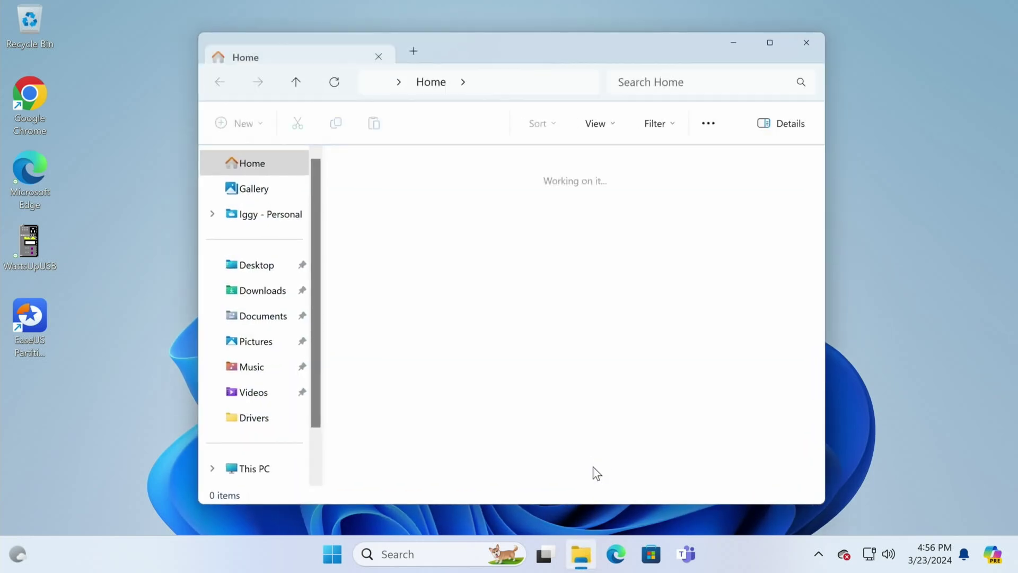
{"action": "left_click", "coordinate": [255, 468]}
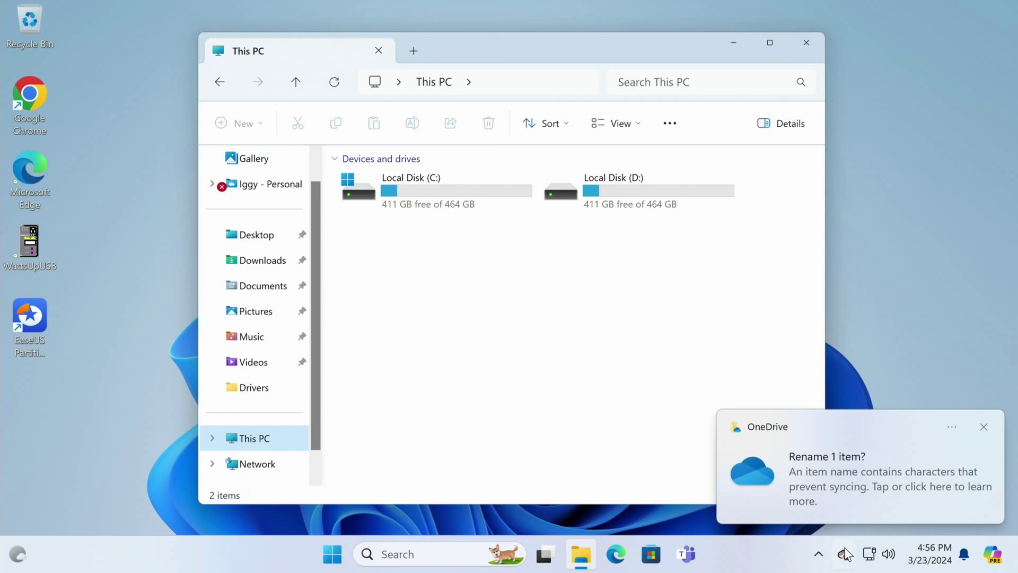
{"action": "left_click", "coordinate": [987, 430]}
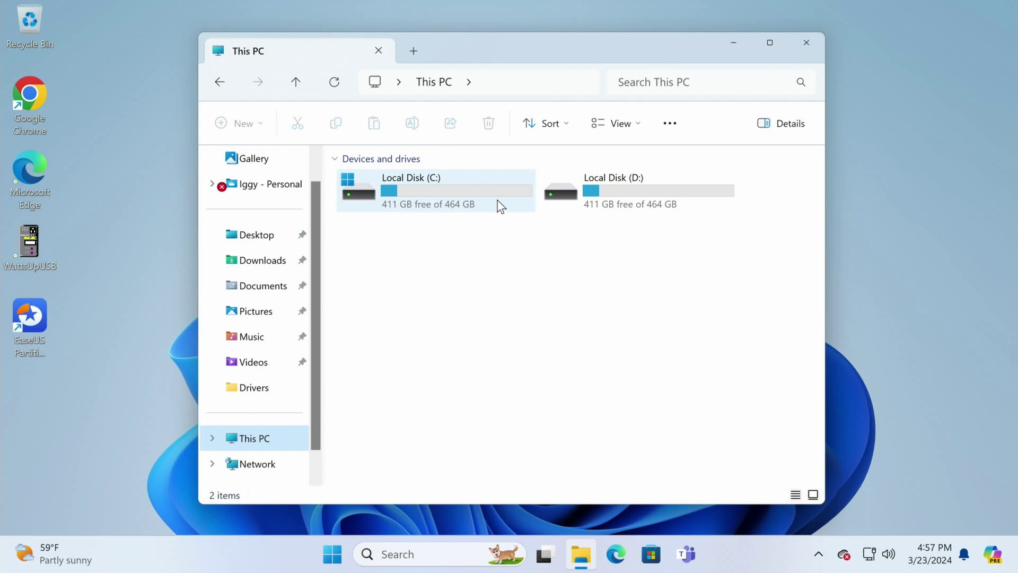
{"action": "left_click", "coordinate": [807, 43]}
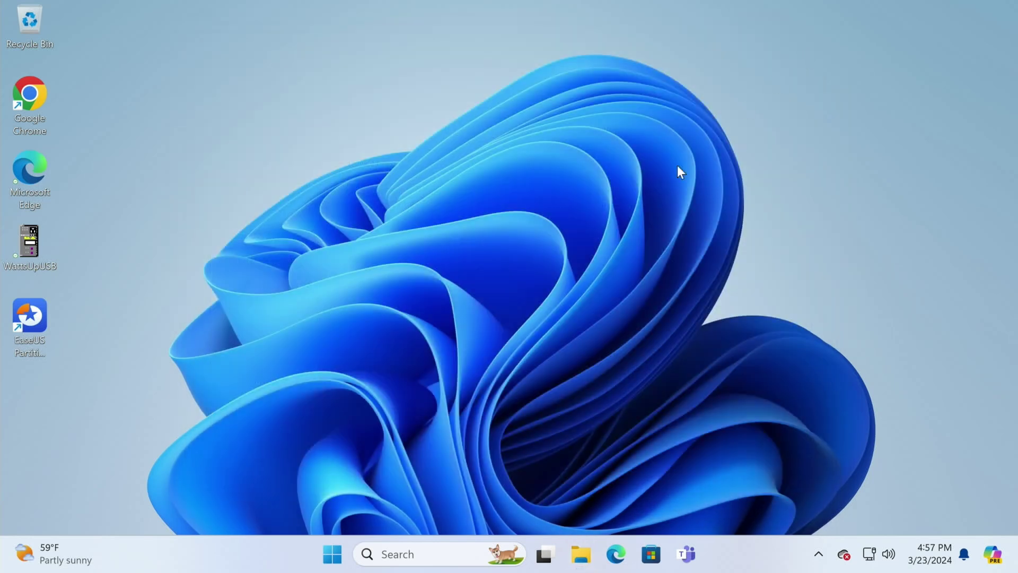
Launch EaseUS Partition Master and bring up actions for Disk 0's 1.36 TB unallocated space
{"action": "double_click", "coordinate": [31, 316]}
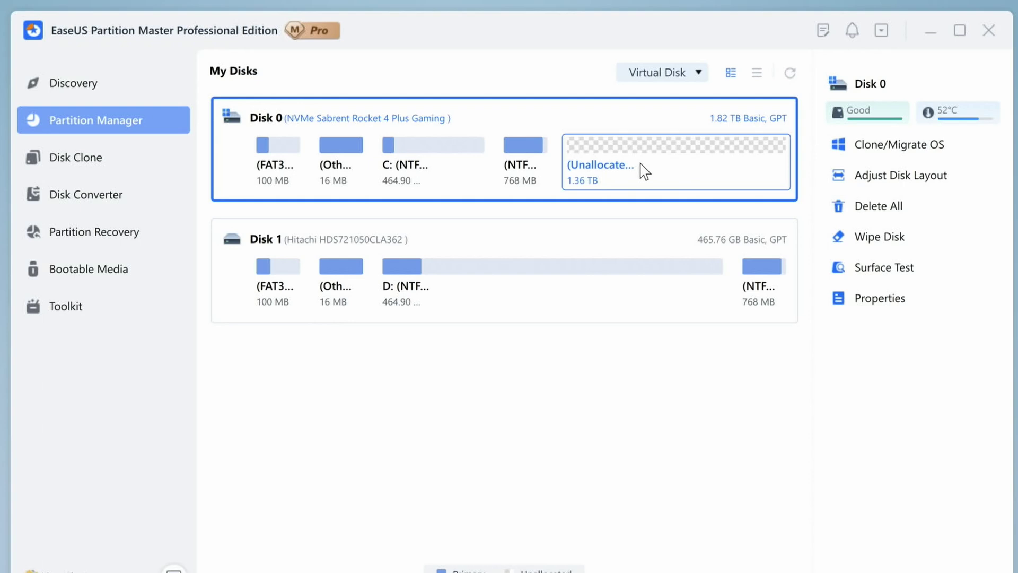
{"action": "right_click", "coordinate": [645, 171]}
Create a 1.36 TB NTFS F: partition labelled 'F Drive' on Disk 0 and apply it
{"action": "left_click", "coordinate": [682, 187]}
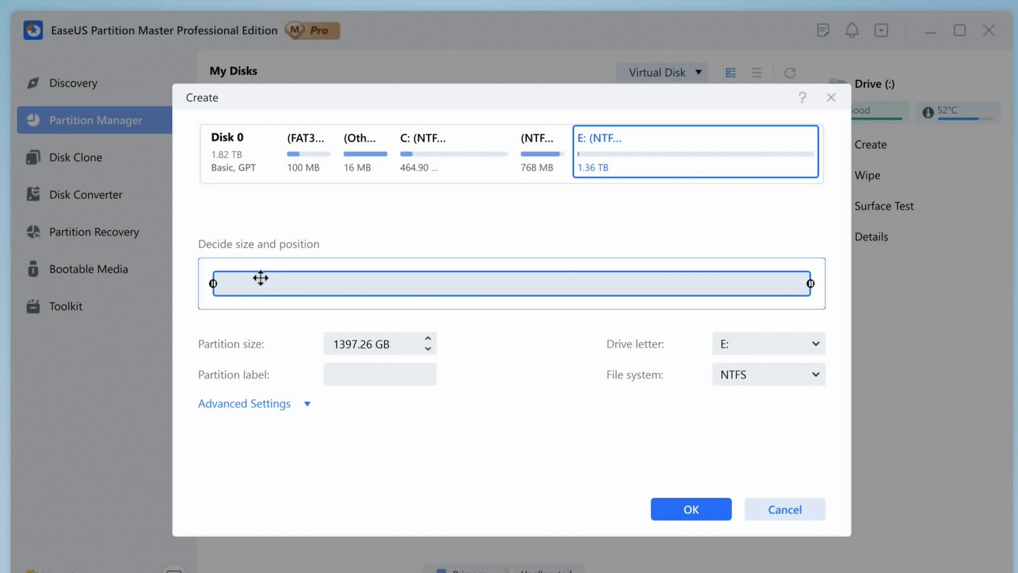
{"action": "mouse_move", "coordinate": [812, 285]}
{"action": "left_mouse_down"}
{"action": "mouse_move", "coordinate": [521, 286]}
{"action": "mouse_move", "coordinate": [824, 283]}
{"action": "left_mouse_up"}
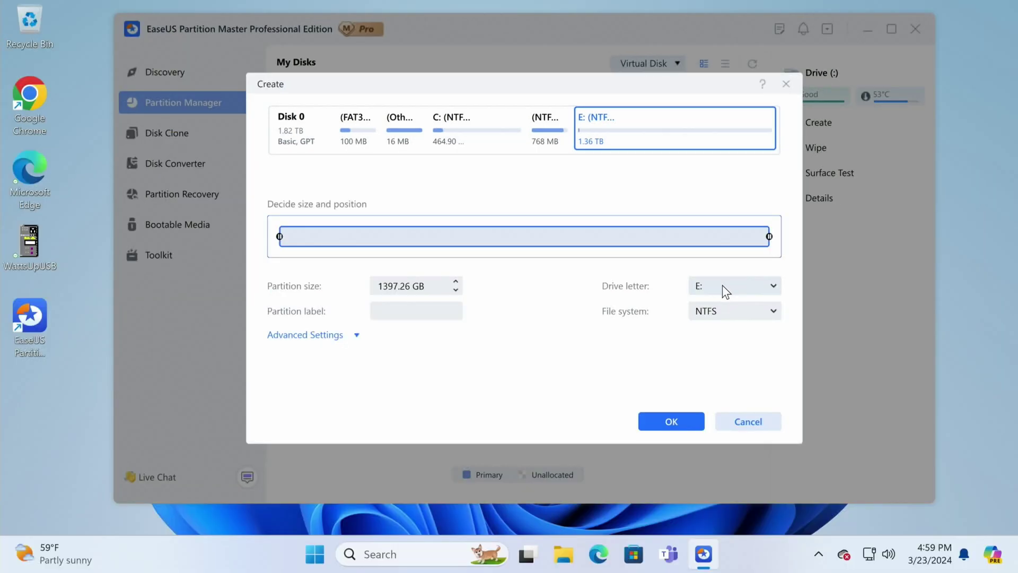
{"action": "left_click", "coordinate": [722, 285]}
{"action": "left_click", "coordinate": [715, 345]}
{"action": "left_click", "coordinate": [413, 311]}
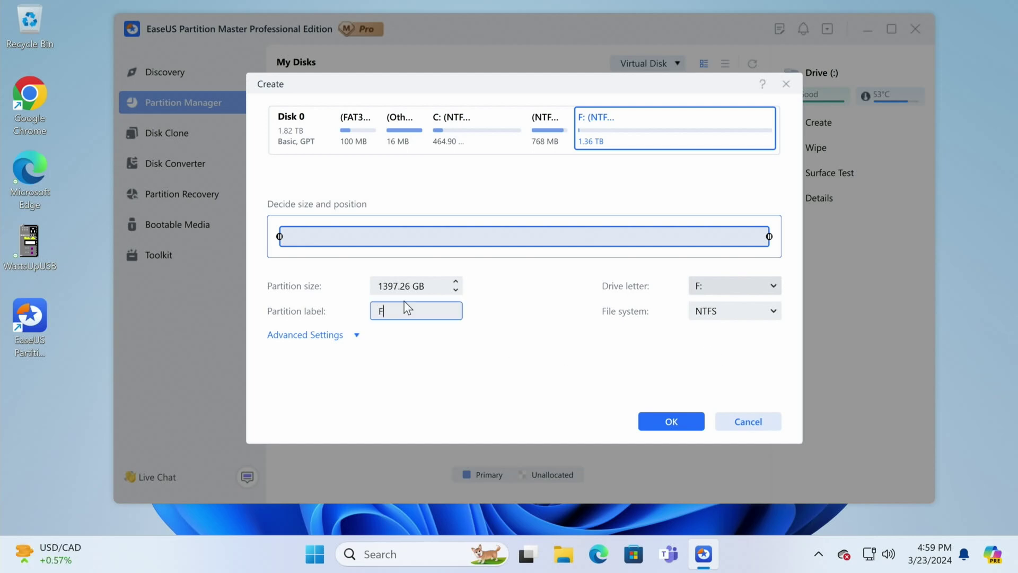
{"action": "type", "text": "F Drive"}
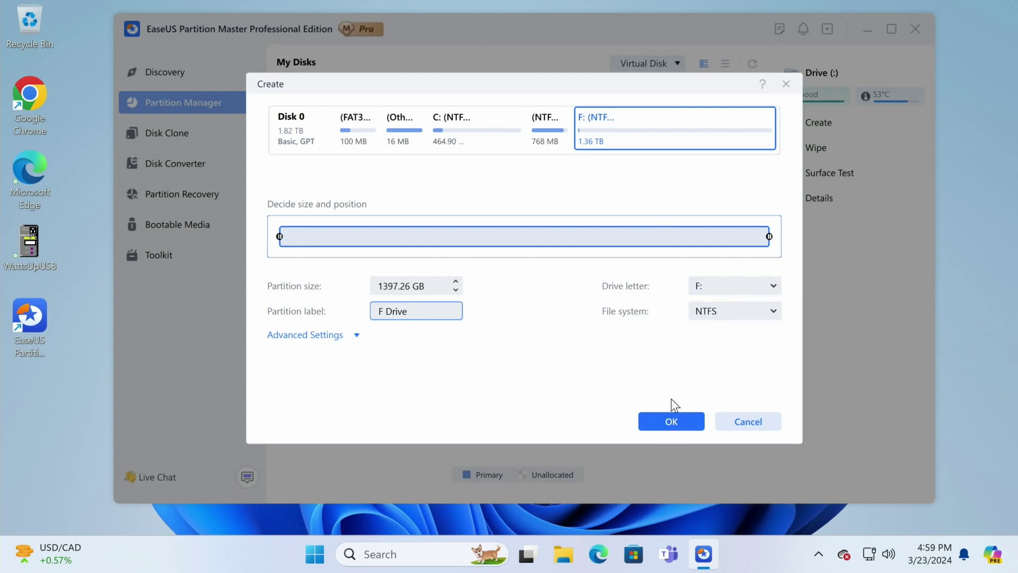
{"action": "left_click", "coordinate": [680, 429]}
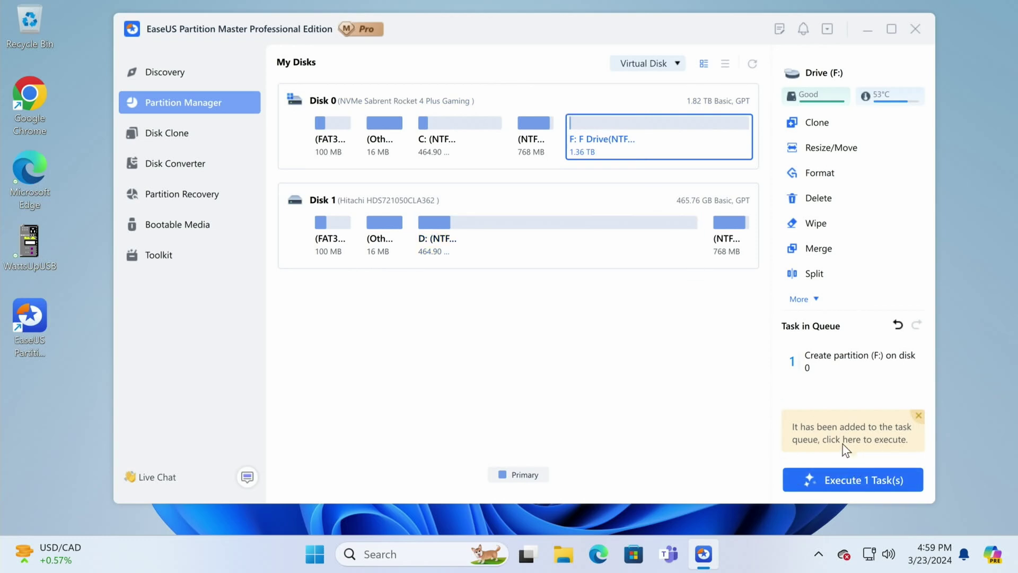
{"action": "left_click", "coordinate": [849, 485]}
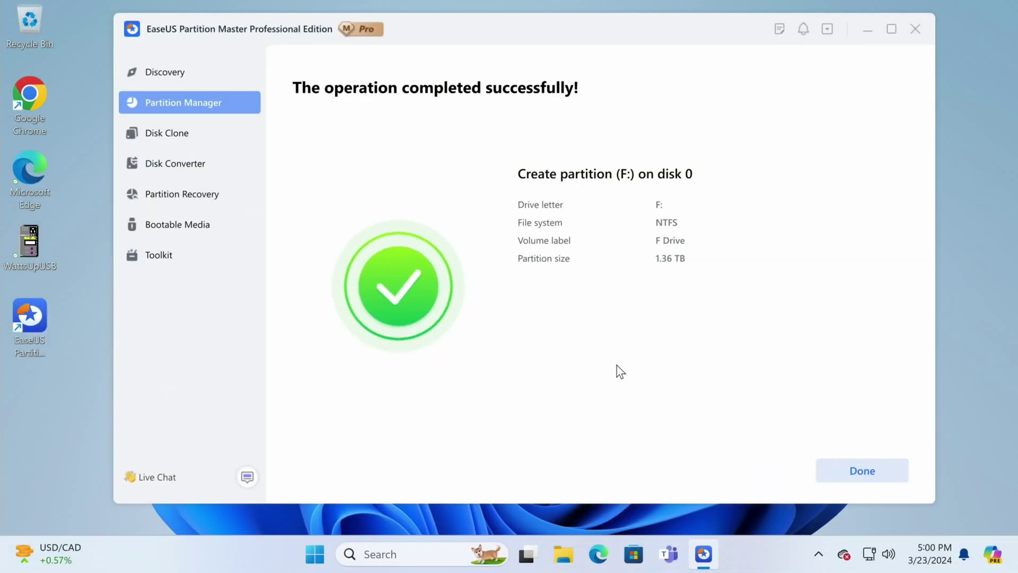
{"action": "left_click", "coordinate": [860, 470]}
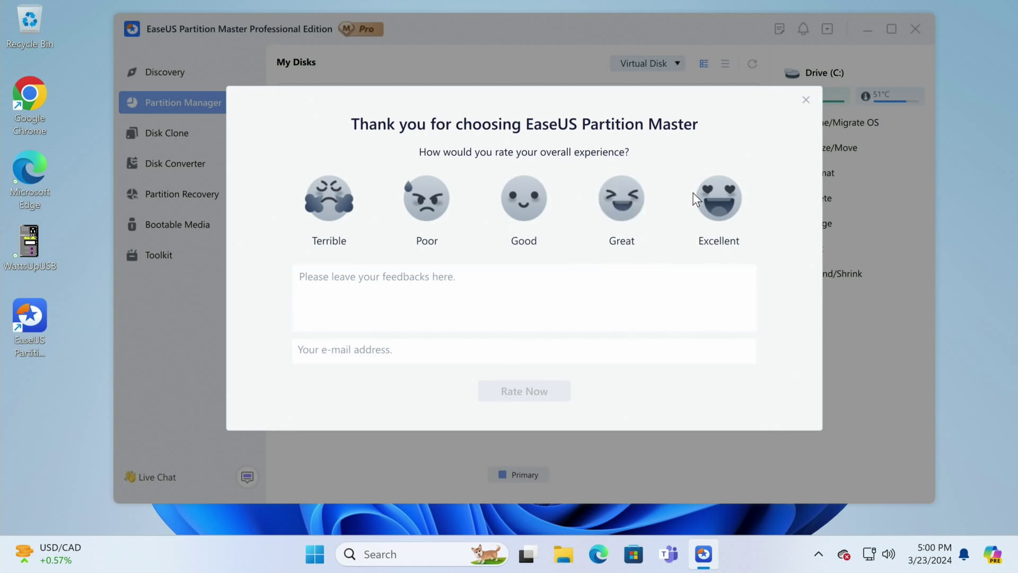
Rate the experience Excellent with feedback 'Running great so far' and submit it
{"action": "left_click", "coordinate": [719, 198]}
{"action": "type", "text": "Running gre"}
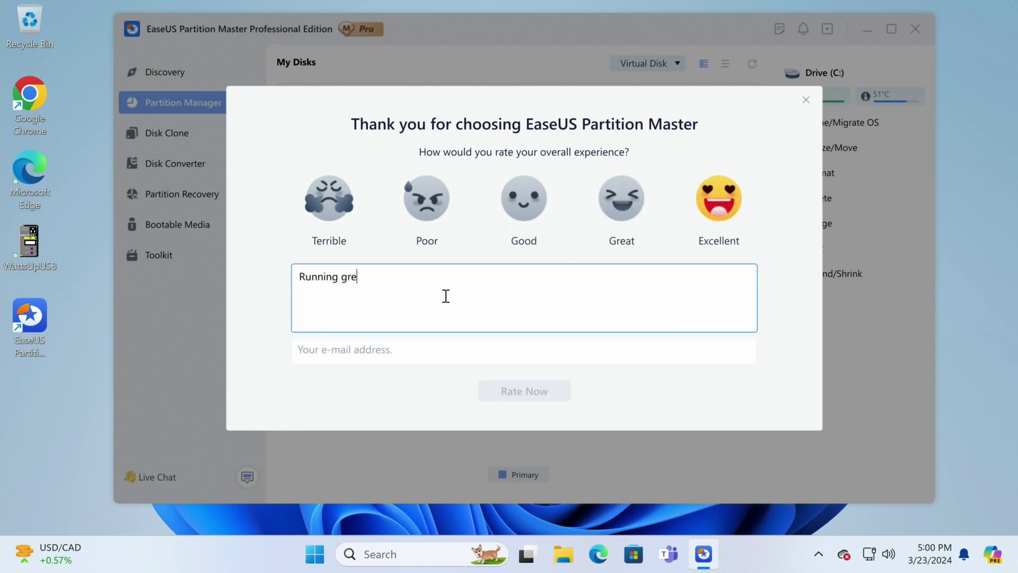
{"action": "type", "text": "at so far"}
{"action": "left_click", "coordinate": [355, 351]}
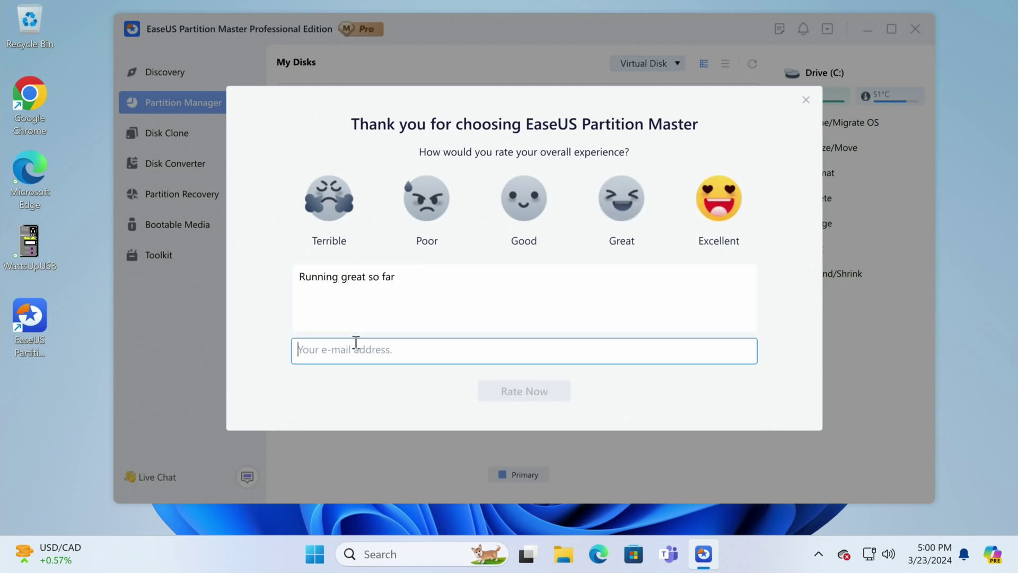
{"action": "type", "text": "mail"}
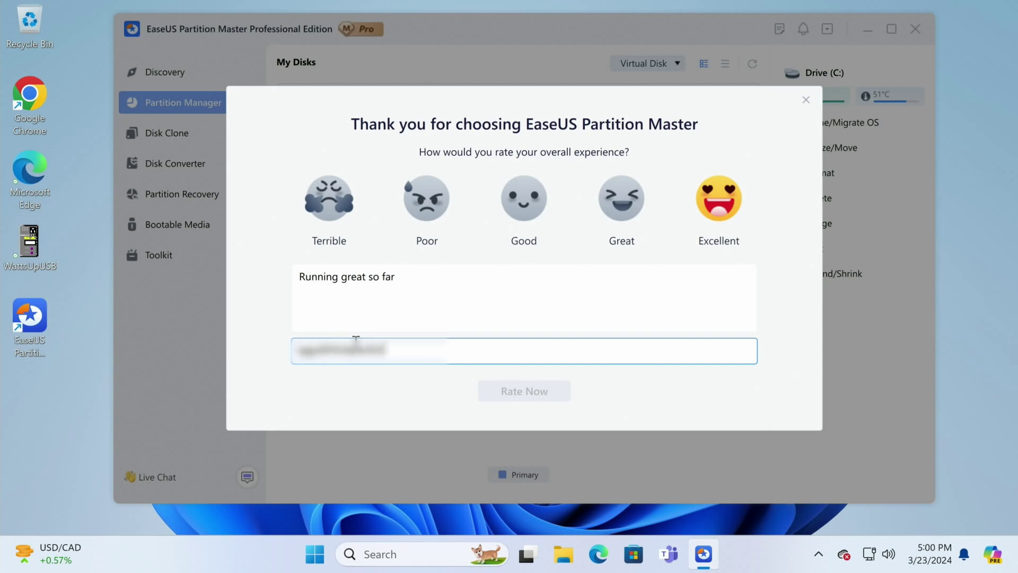
{"action": "left_click", "coordinate": [522, 392]}
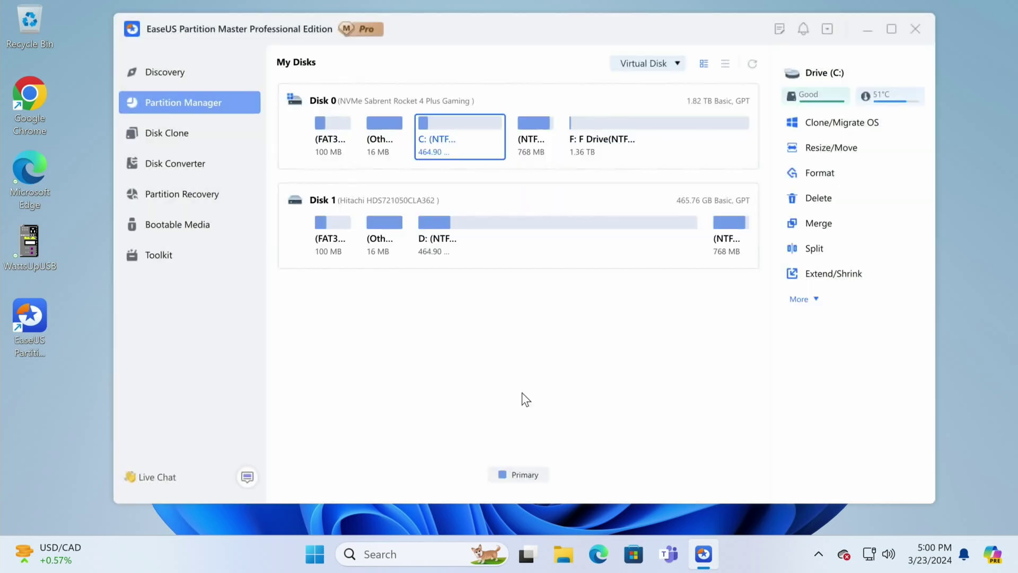
Open the Properties of Local Disk (C:) from This PC in File Explorer
{"action": "left_click", "coordinate": [564, 554]}
{"action": "left_click", "coordinate": [255, 439]}
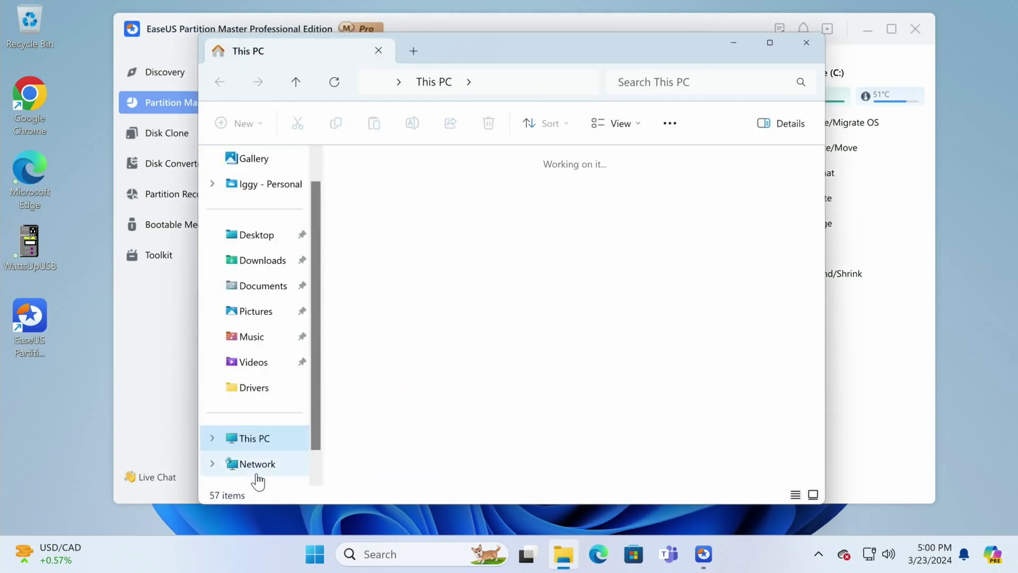
{"action": "left_click", "coordinate": [458, 195]}
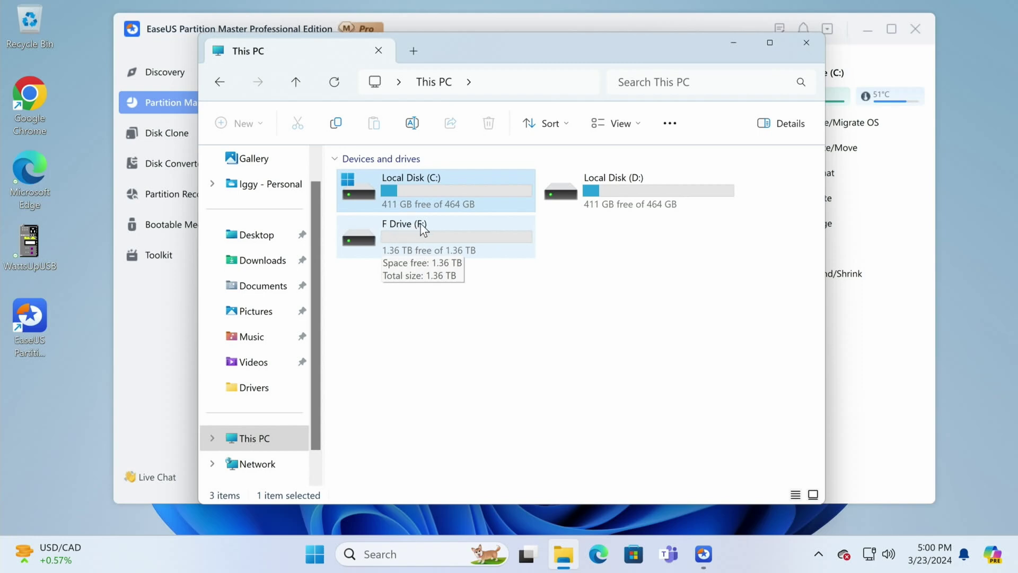
{"action": "right_click", "coordinate": [458, 195]}
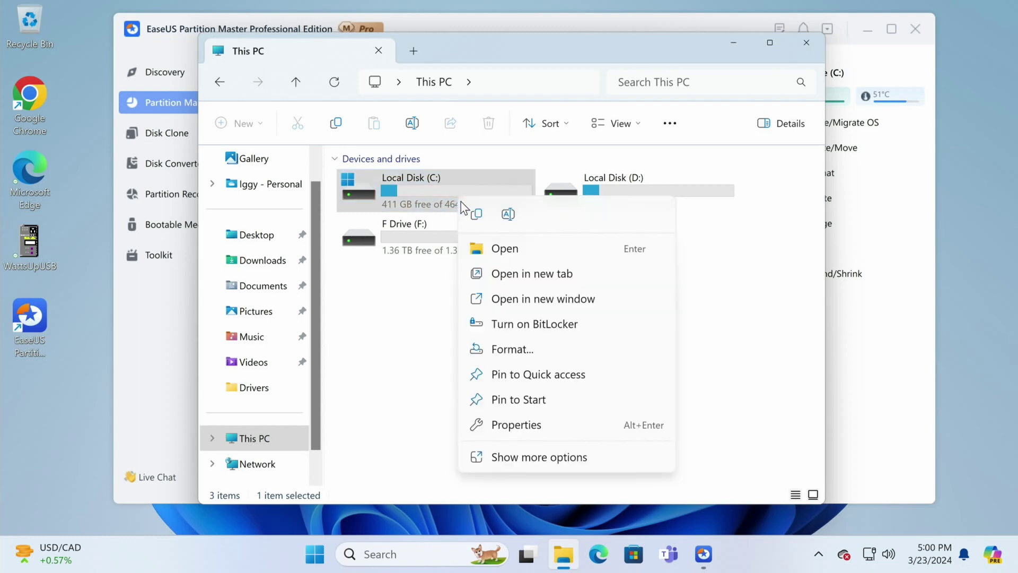
{"action": "left_click", "coordinate": [512, 430]}
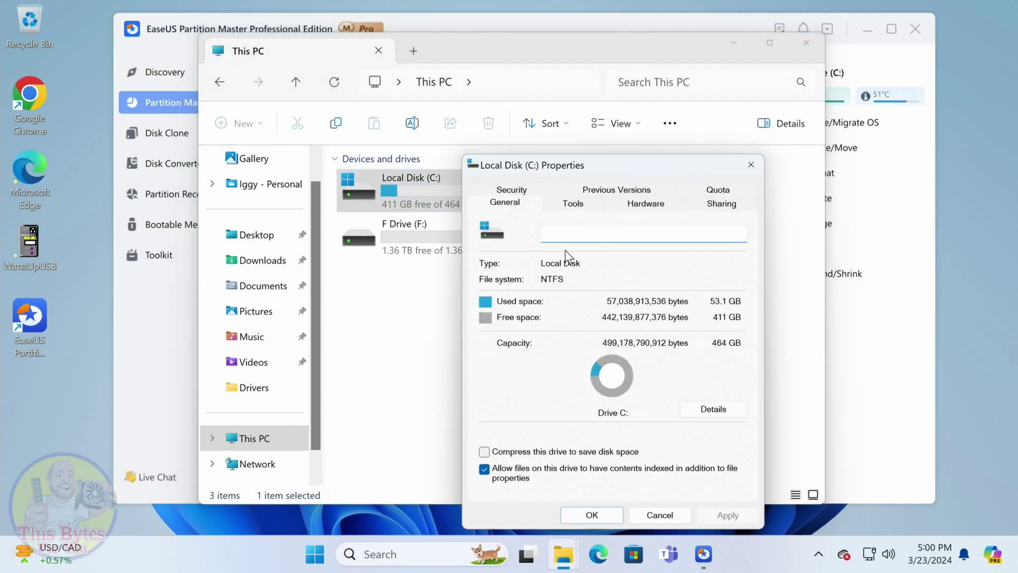
{"action": "type", "text": "New "}
{"action": "type", "text": "C"}
{"action": "type", "text": " Drive"}
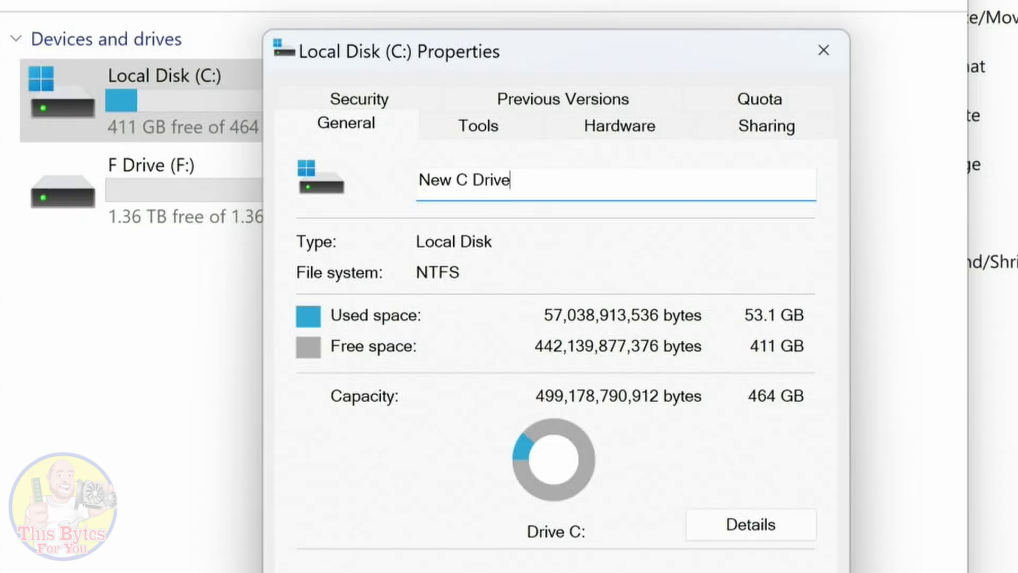
Label the C: drive 'New C Drive', grant administrator permission, and close Explorer
{"action": "key", "text": "Return"}
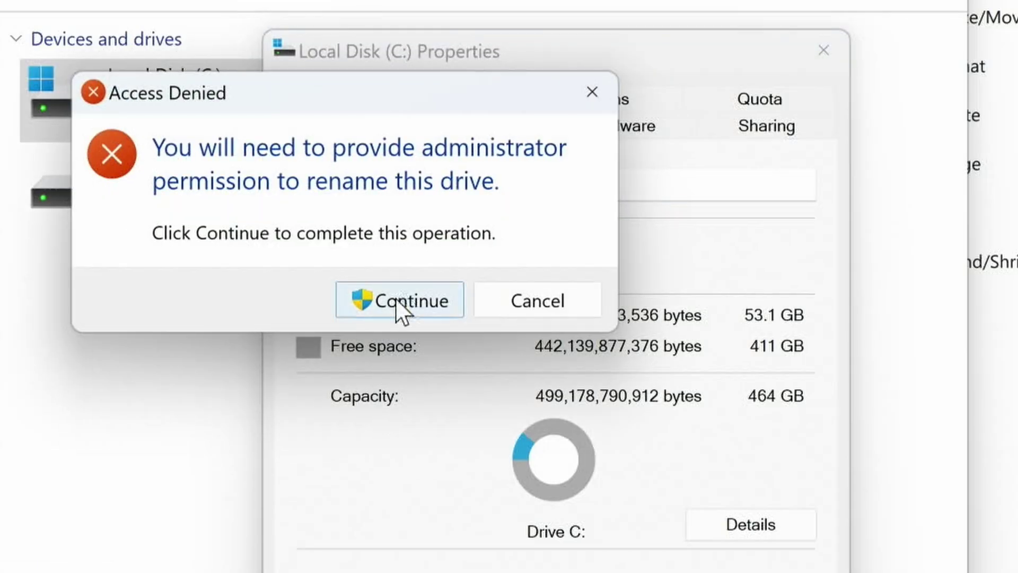
{"action": "left_click", "coordinate": [401, 310]}
{"action": "left_click", "coordinate": [592, 515]}
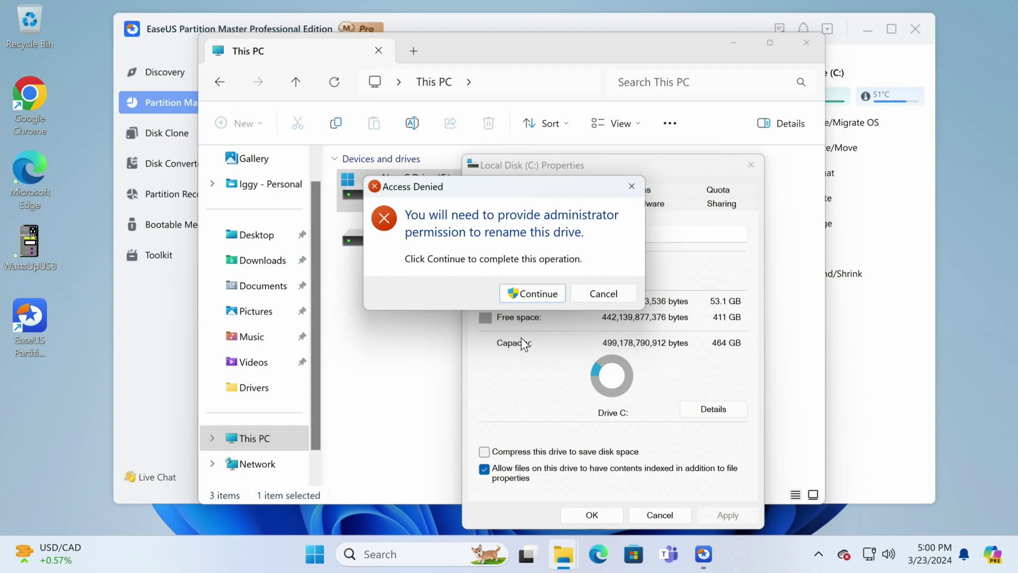
{"action": "left_click", "coordinate": [533, 294]}
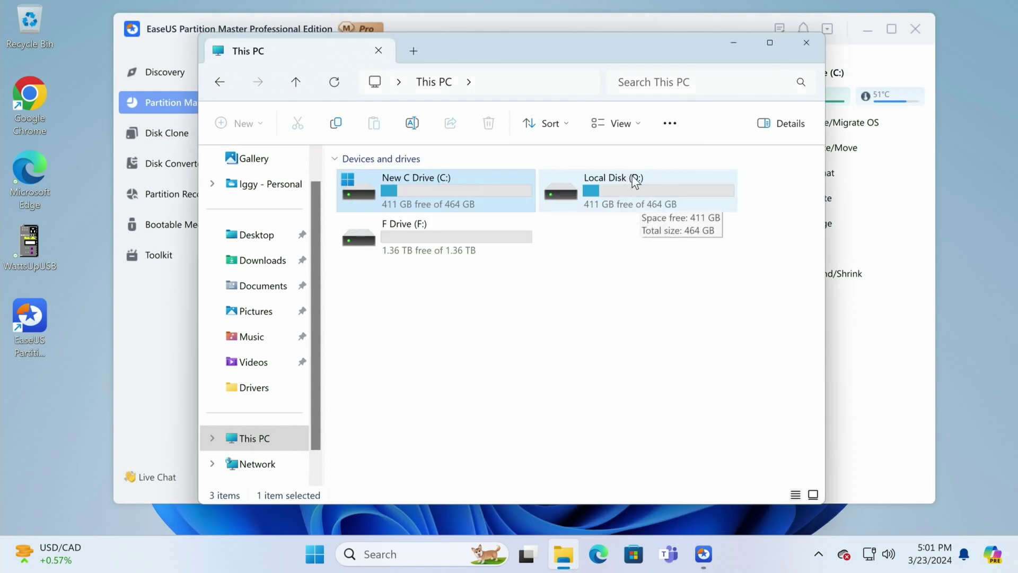
{"action": "left_click", "coordinate": [806, 42]}
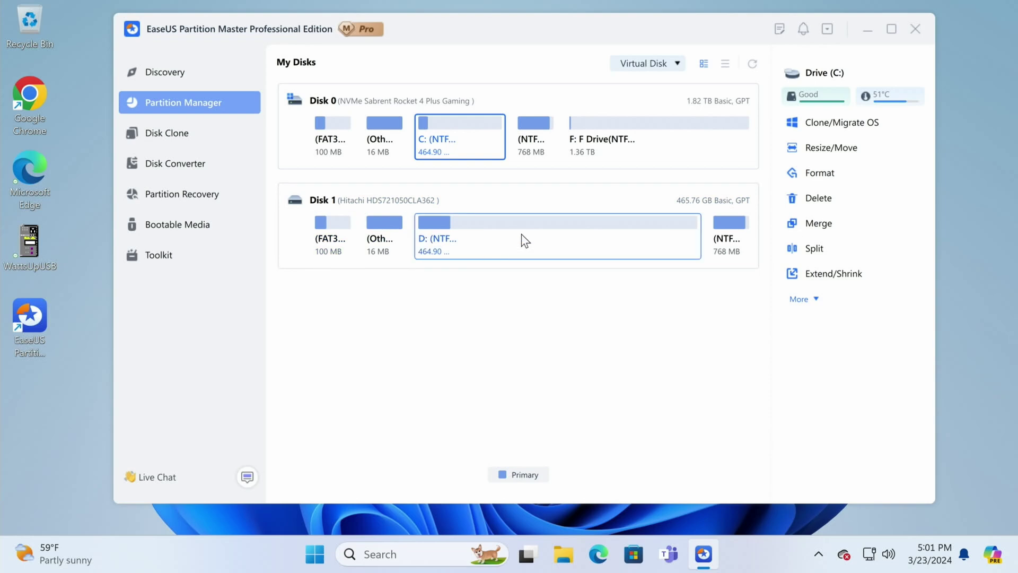
Look over the Disk Clone and Disk Converter options in EaseUS Partition Master
{"action": "left_click", "coordinate": [167, 133]}
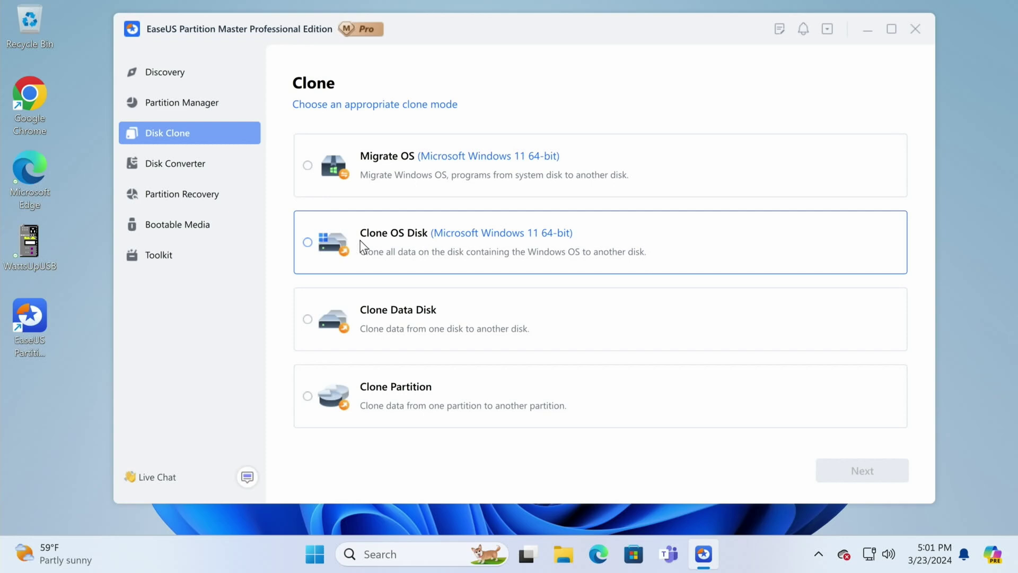
{"action": "left_click", "coordinate": [183, 102]}
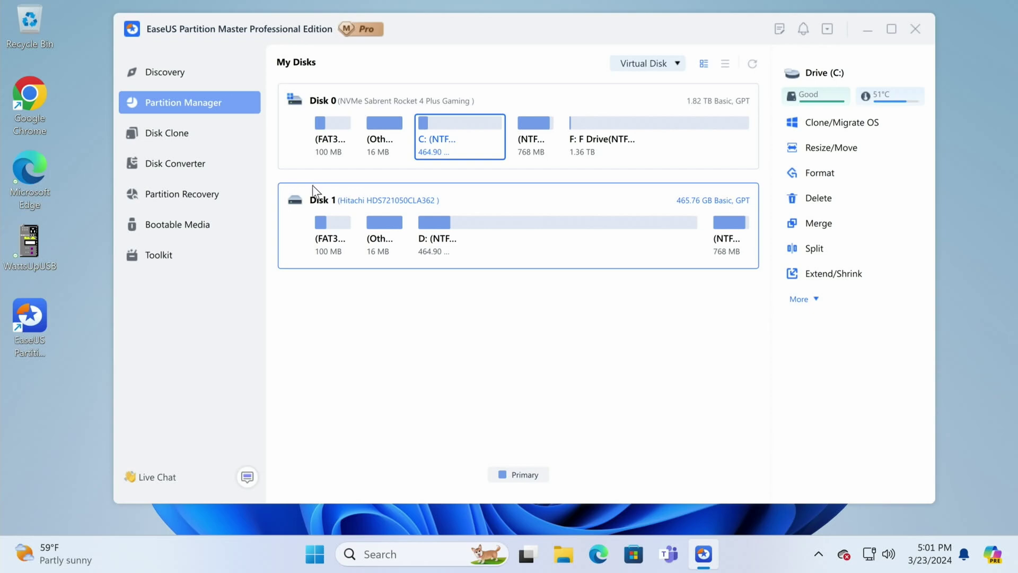
{"action": "left_click", "coordinate": [195, 174]}
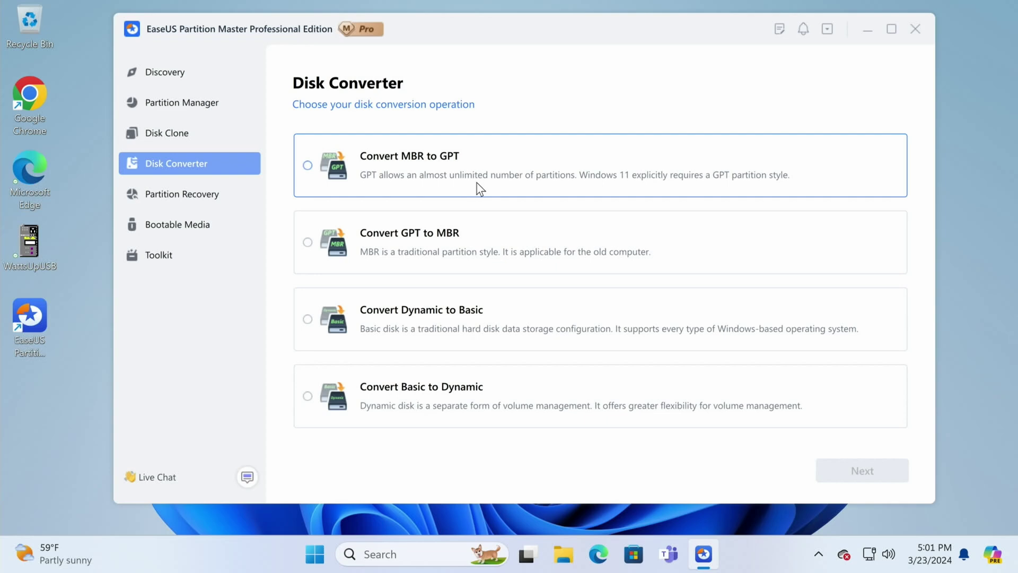
Run the Toolkit 4K Alignment check on NVMe Disk 0, which reports it already aligned
{"action": "left_click", "coordinate": [179, 262]}
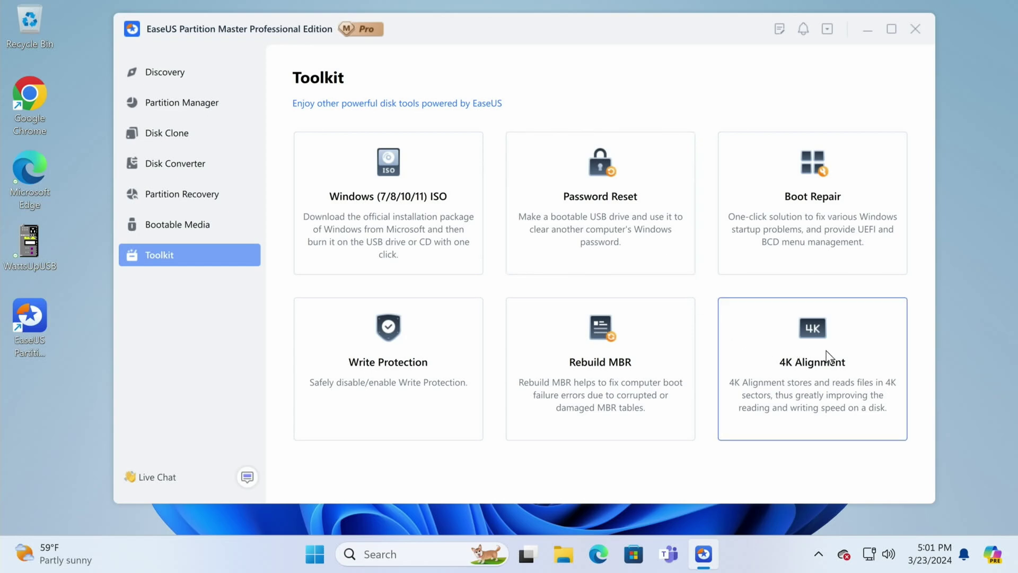
{"action": "left_click", "coordinate": [827, 354]}
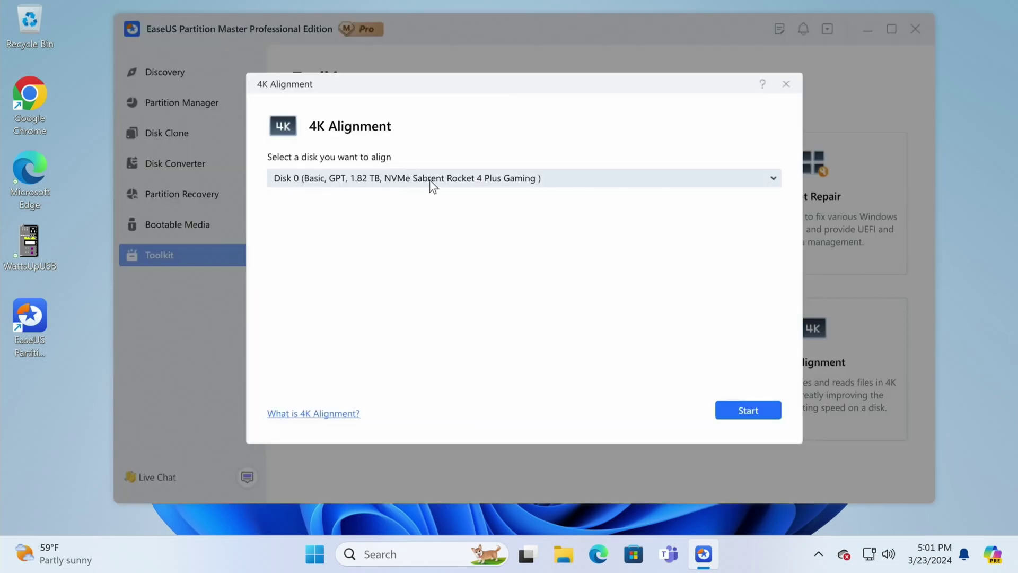
{"action": "left_click", "coordinate": [416, 185]}
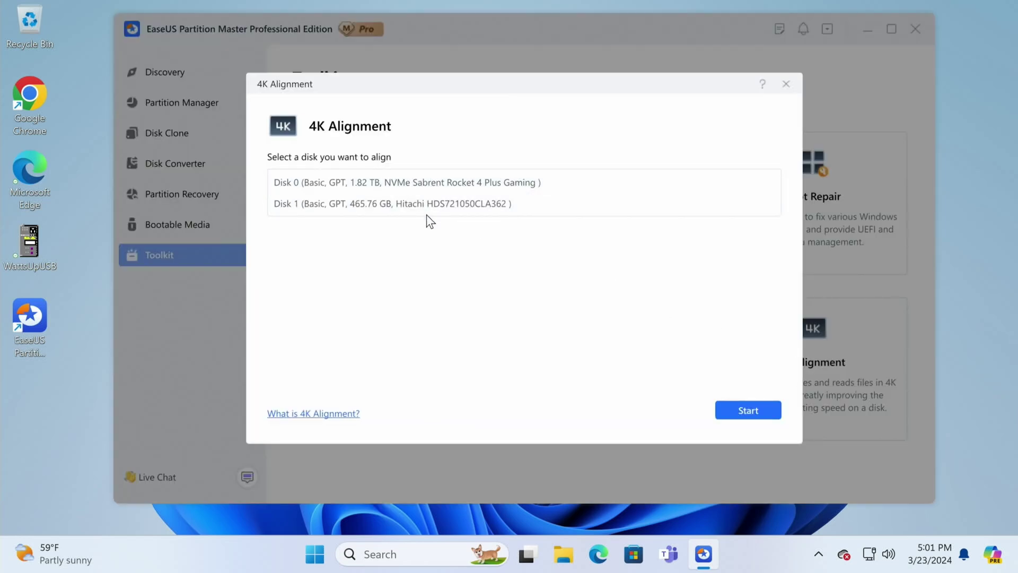
{"action": "left_click", "coordinate": [425, 188]}
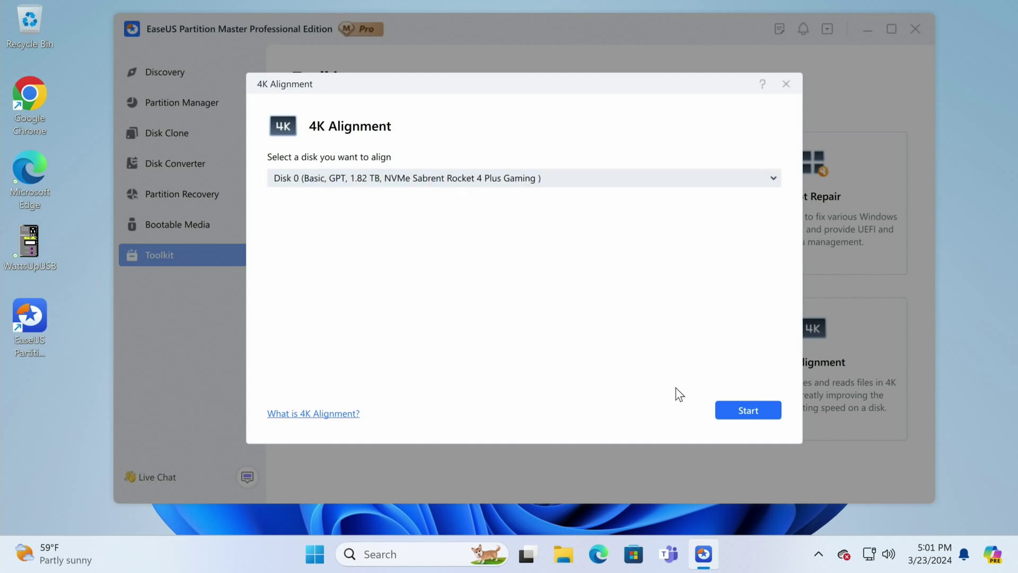
{"action": "left_click", "coordinate": [749, 411]}
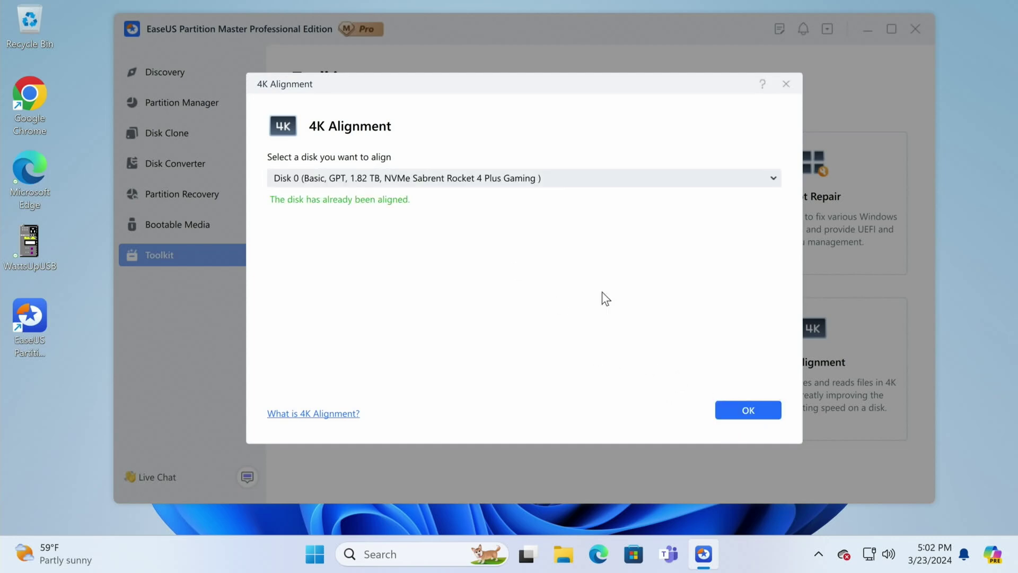
{"action": "left_click", "coordinate": [749, 410]}
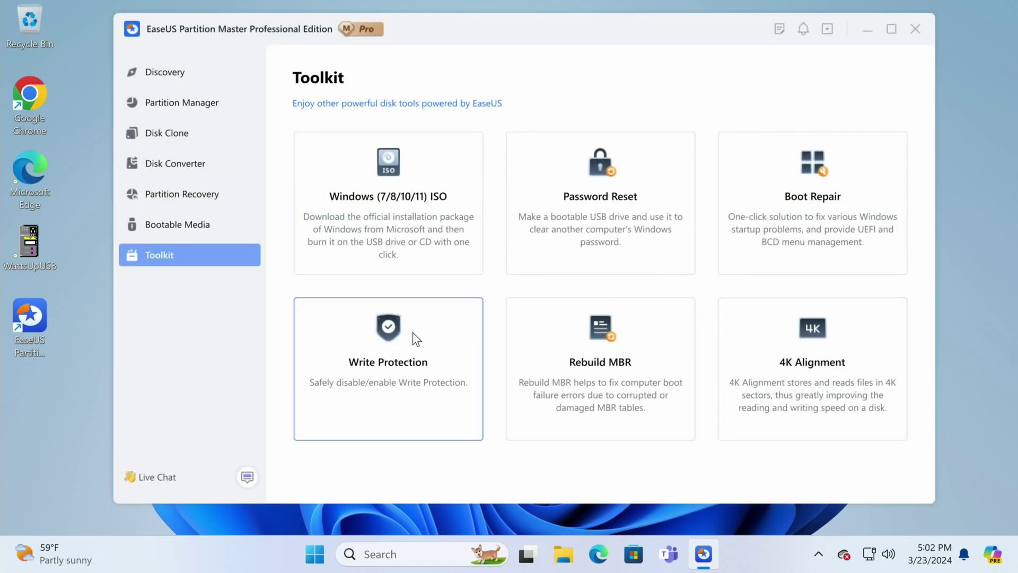
{"action": "left_click", "coordinate": [321, 547]}
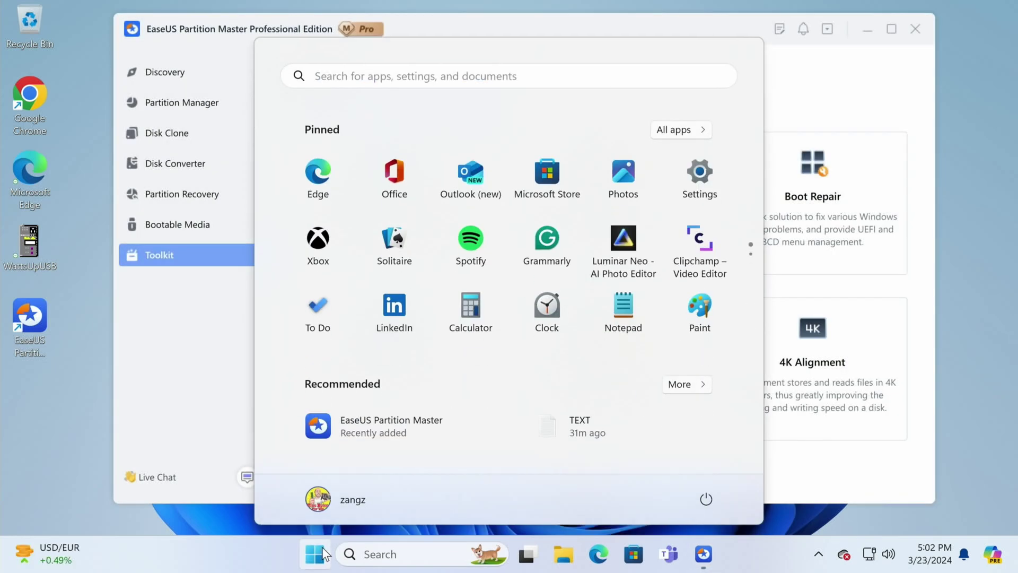
{"action": "type", "text": "boo"}
Launch BootRacer and start a new full boot-time test from Startup Control, approving the restart
{"action": "key", "text": "Return"}
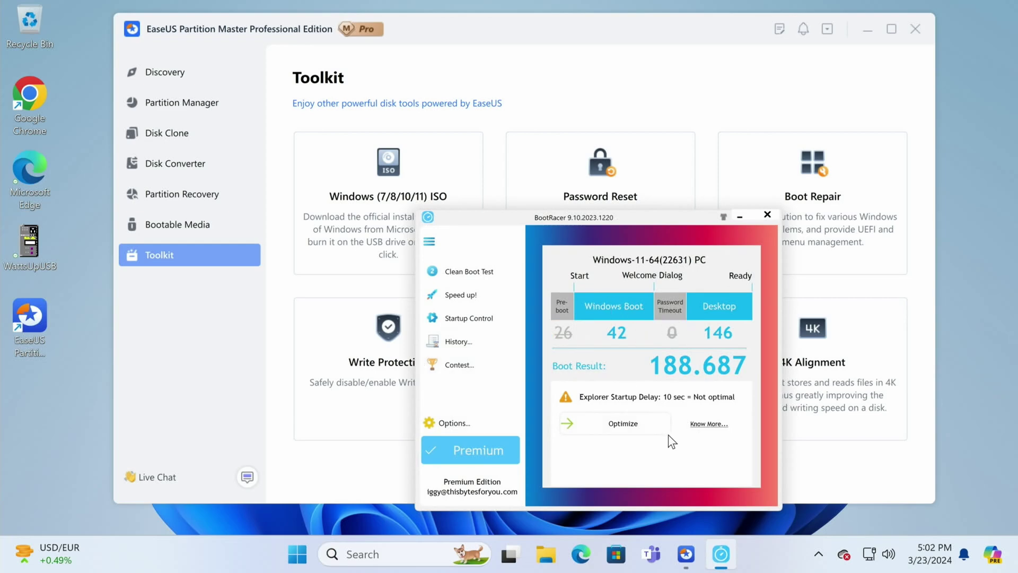
{"action": "left_click", "coordinate": [469, 272]}
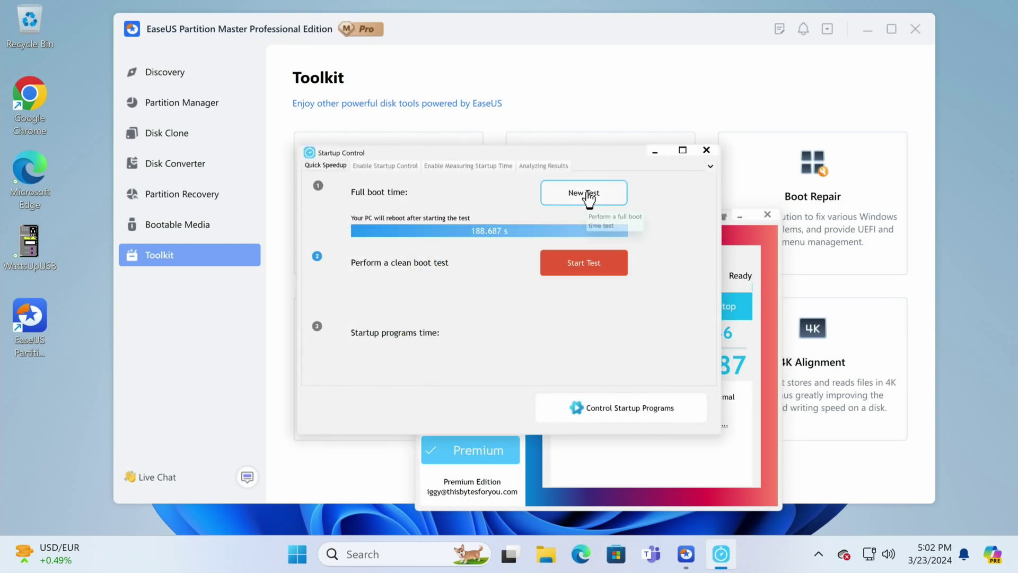
{"action": "left_click", "coordinate": [589, 196]}
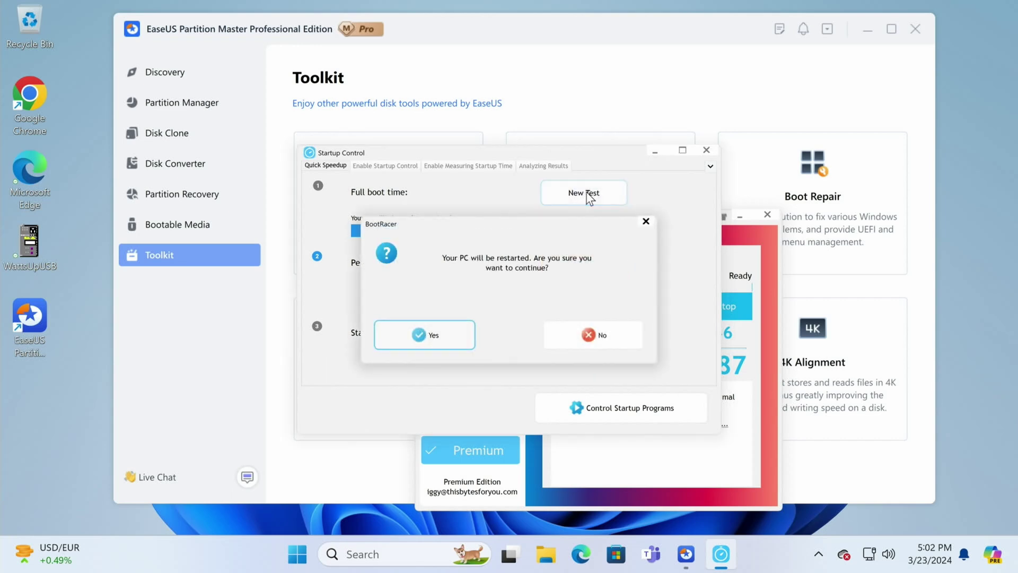
{"action": "left_click", "coordinate": [433, 343]}
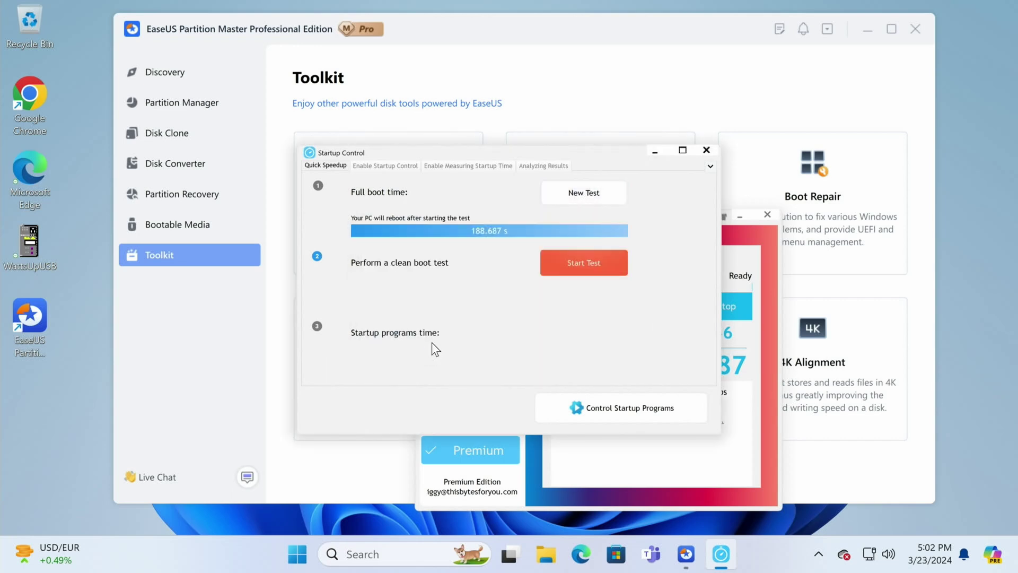